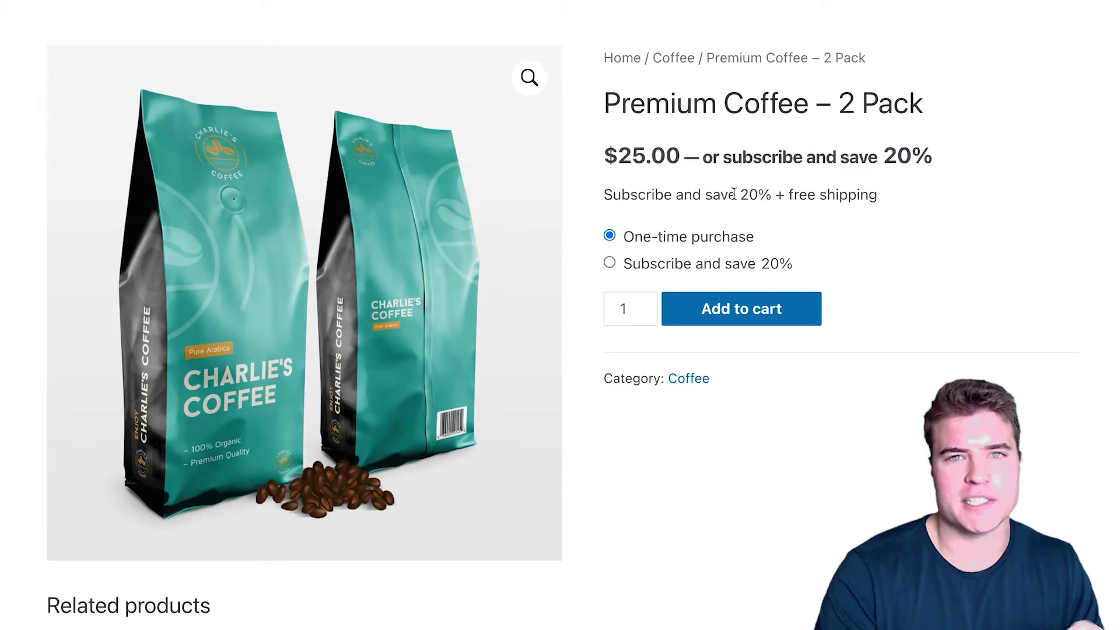
# - Select the Subscribe and save 20% option for Premium Coffee – 2 Pack
pyautogui.click(726, 266)
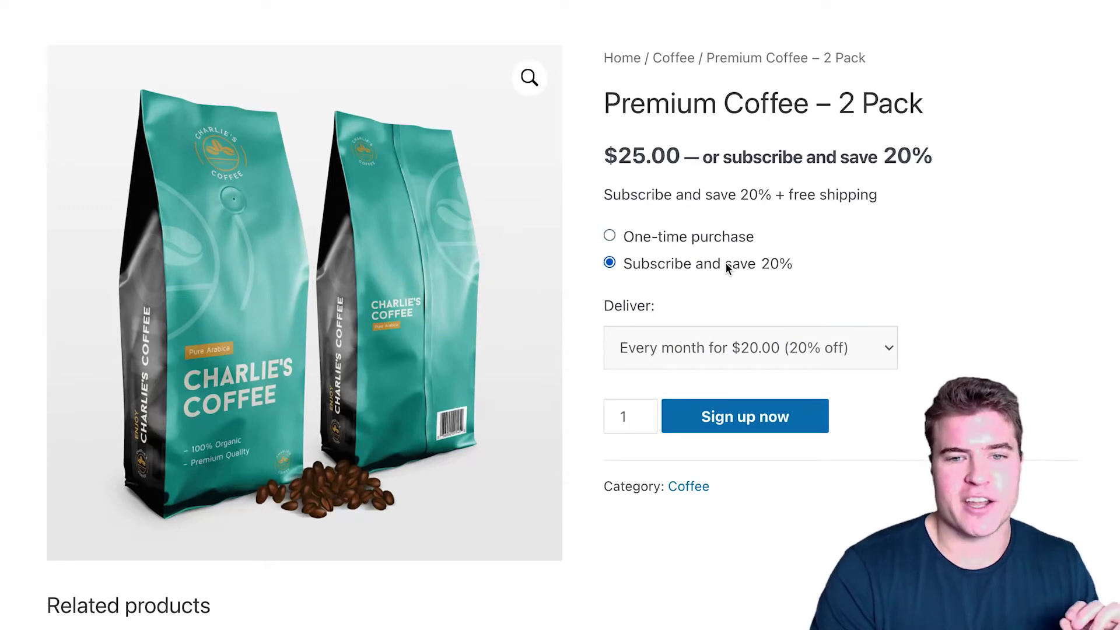
pyautogui.click(719, 243)
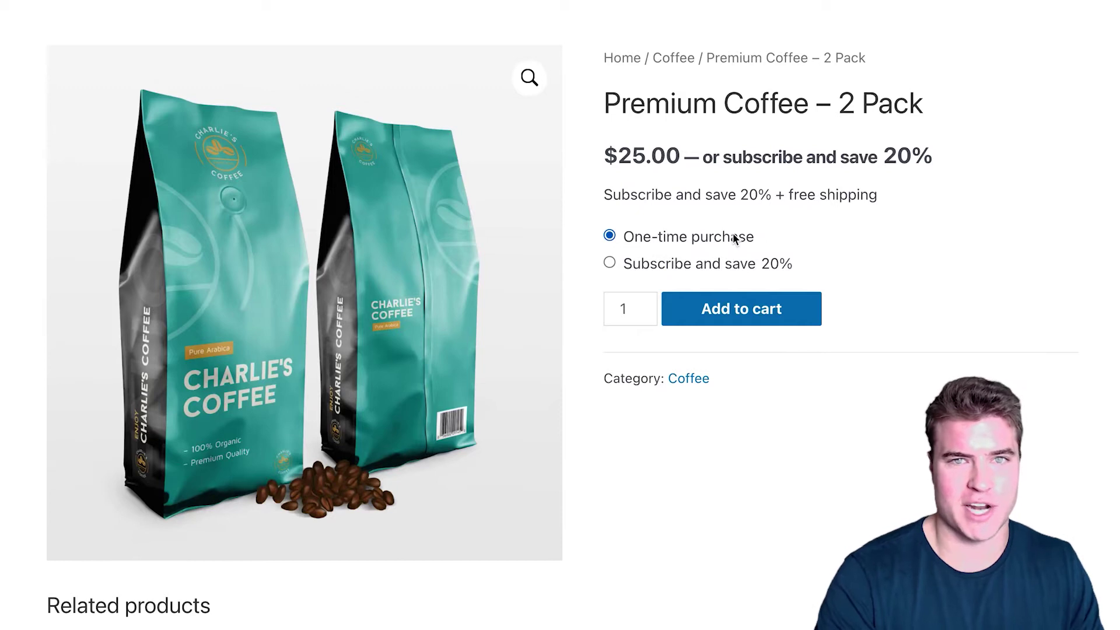
pyautogui.click(726, 261)
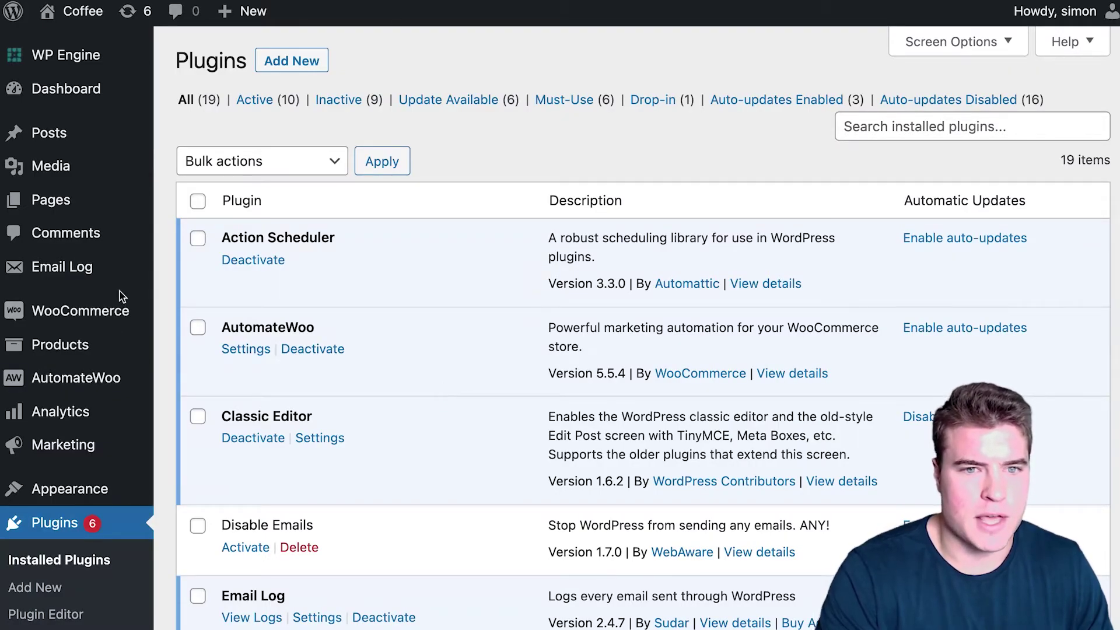
pyautogui.moveTo(60, 344)
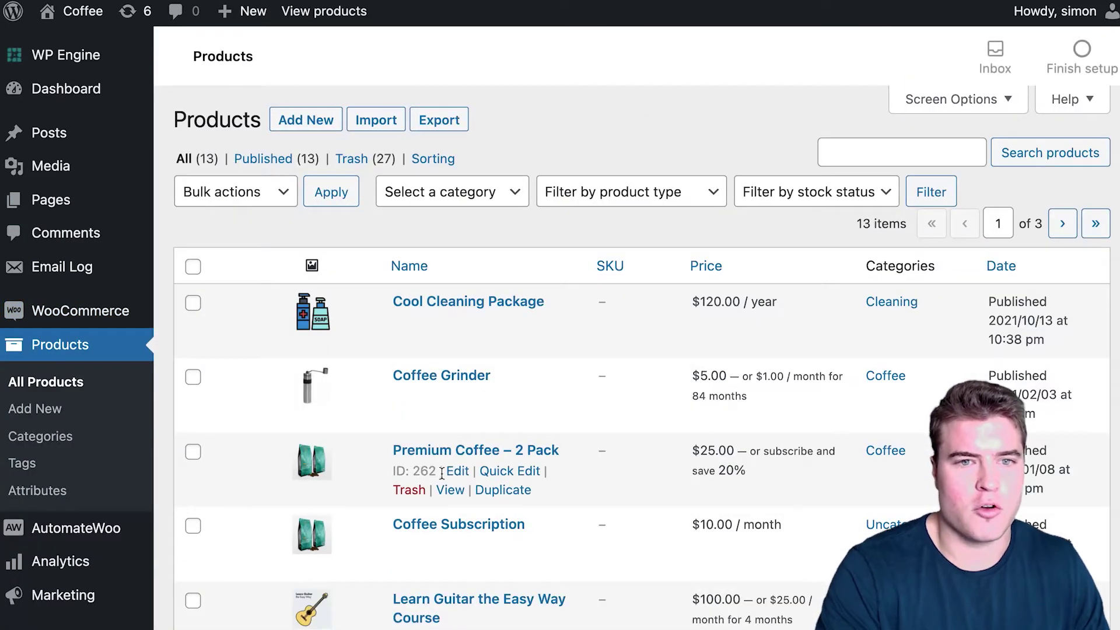
# - Edit Premium Coffee – 2 Pack and review its Subscriptions tab settings
pyautogui.click(457, 471)
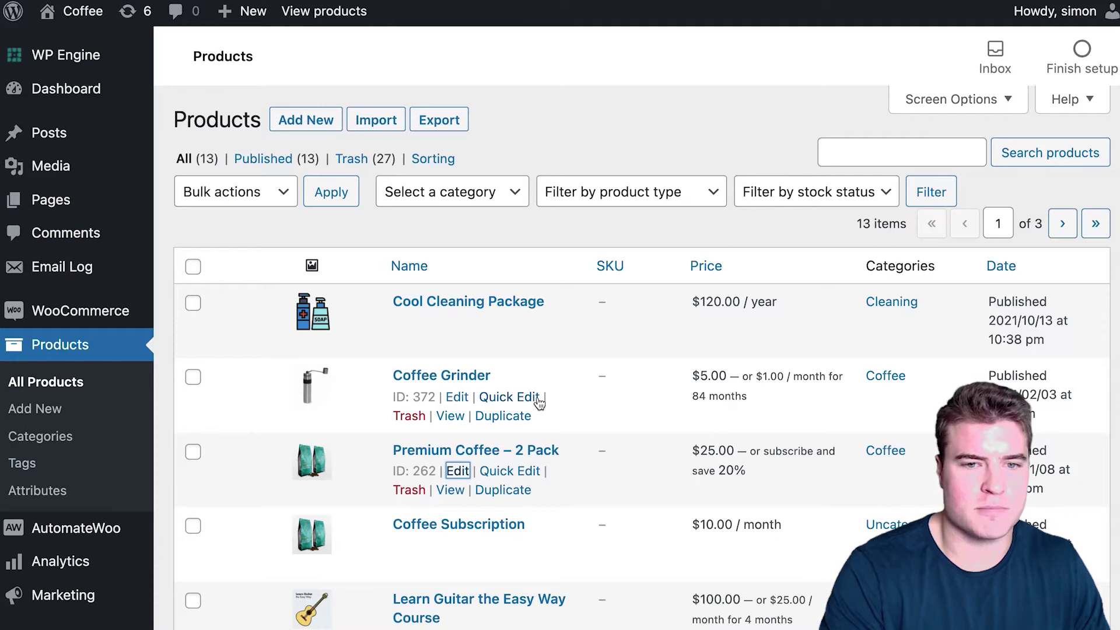
pyautogui.scroll(-3, 554, 417)
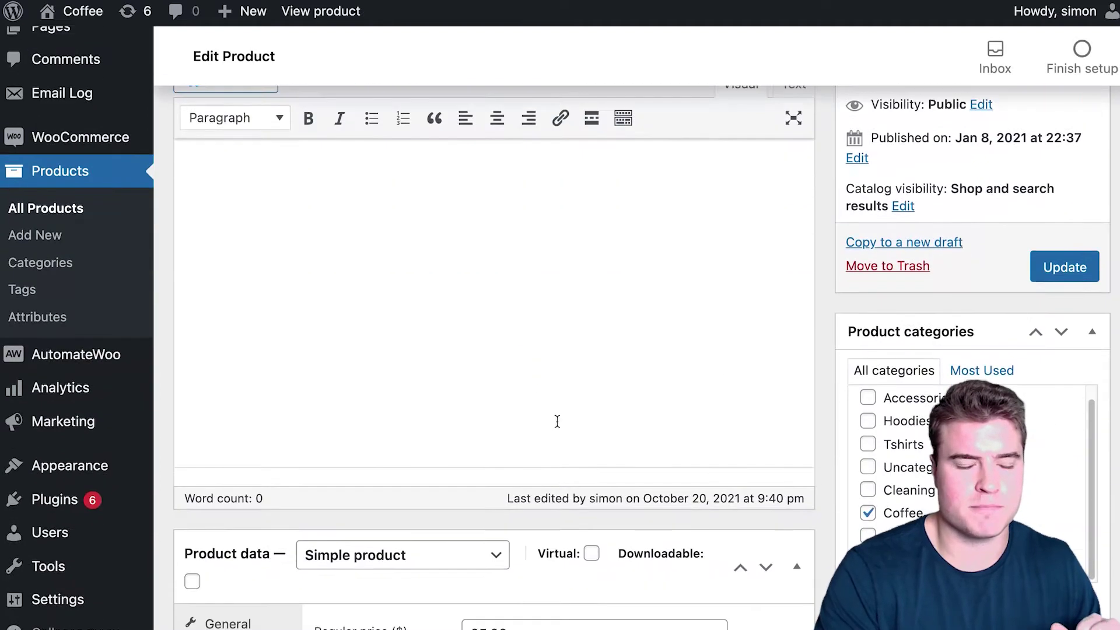
pyautogui.scroll(-2, 556, 424)
pyautogui.scroll(-3, 555, 424)
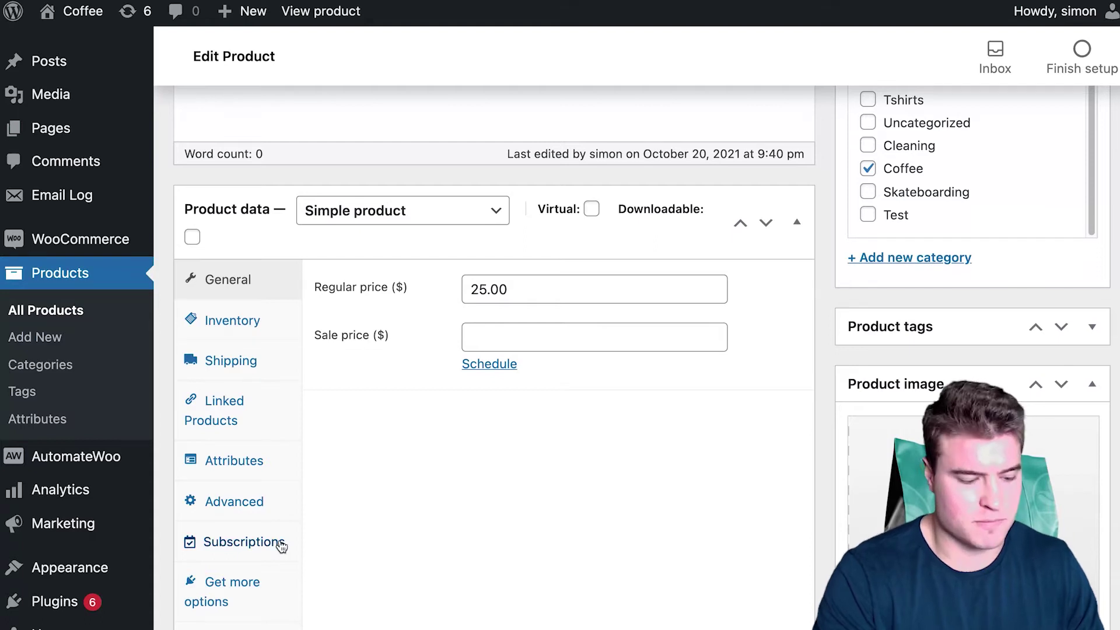
pyautogui.click(280, 546)
pyautogui.scroll(-3, 583, 496)
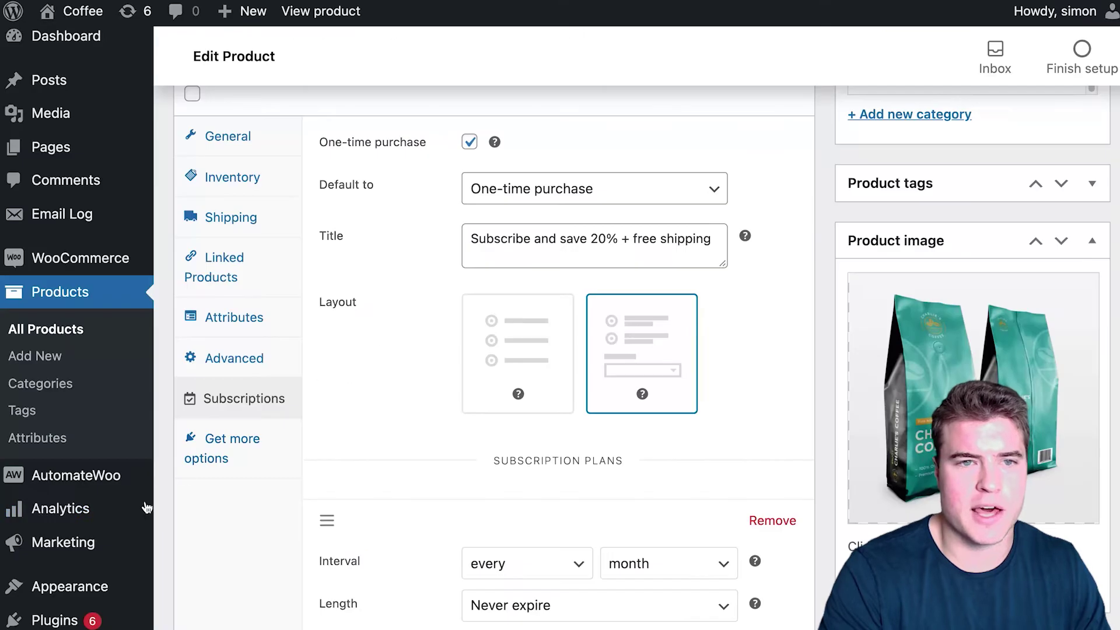
pyautogui.scroll(-2, 149, 508)
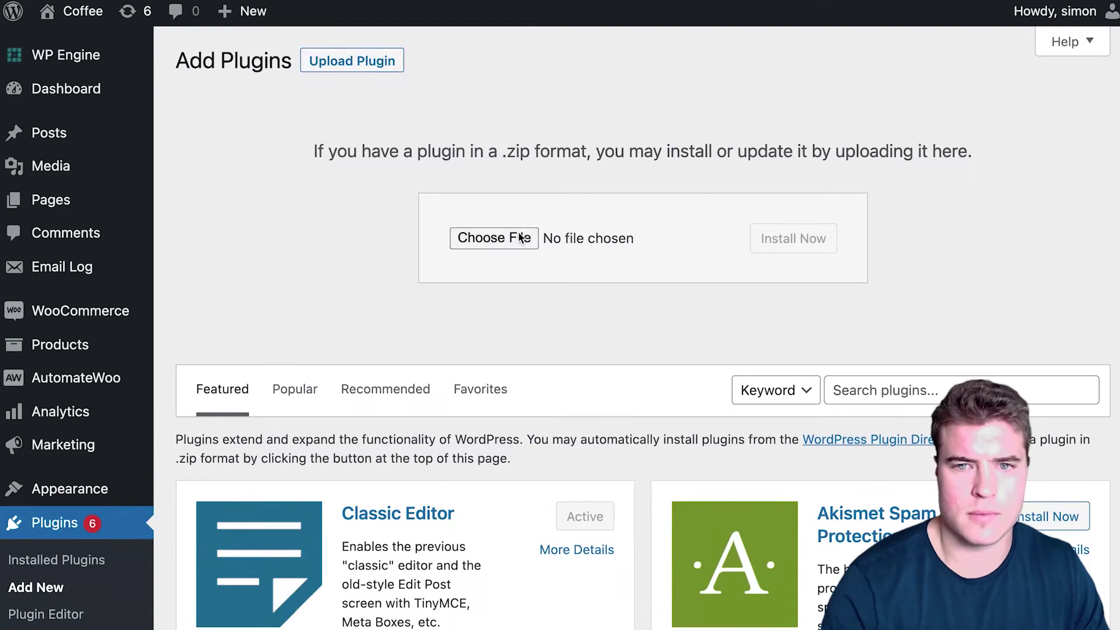
# - Choose the woocommerce-conditional-shipping zip file as the plugin to upload
pyautogui.click(494, 237)
pyautogui.click(454, 247)
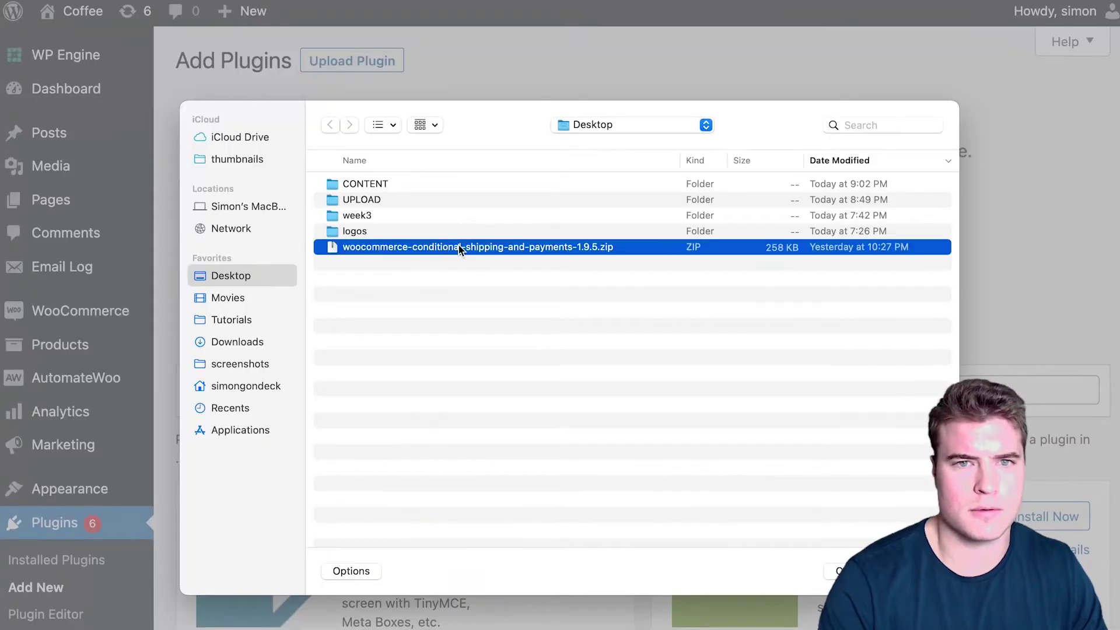
pyautogui.doubleClick(458, 246)
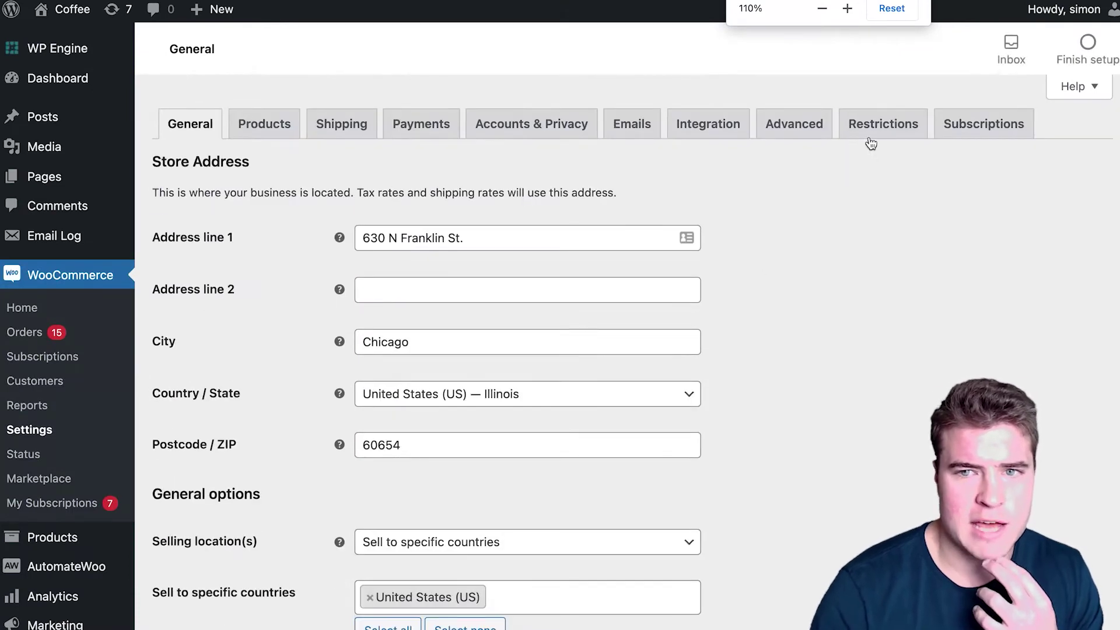
# - Retype the Shipping Methods restriction's description as 'Hide Flat Rate Shipping Method for Subscription Orders'
pyautogui.click(871, 134)
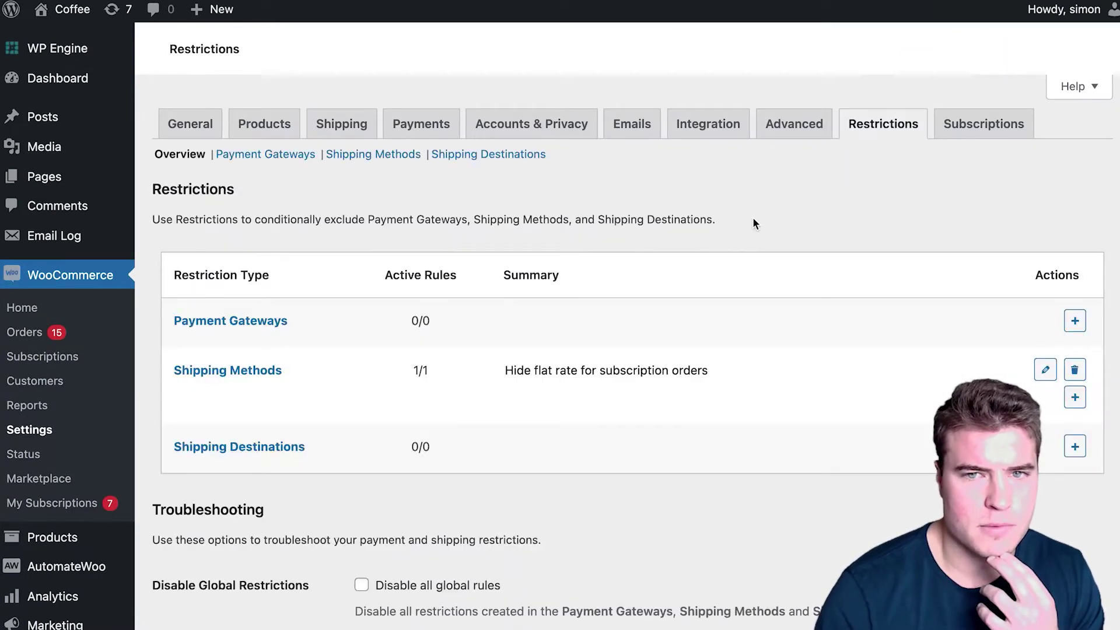
pyautogui.scroll(-3, 774, 281)
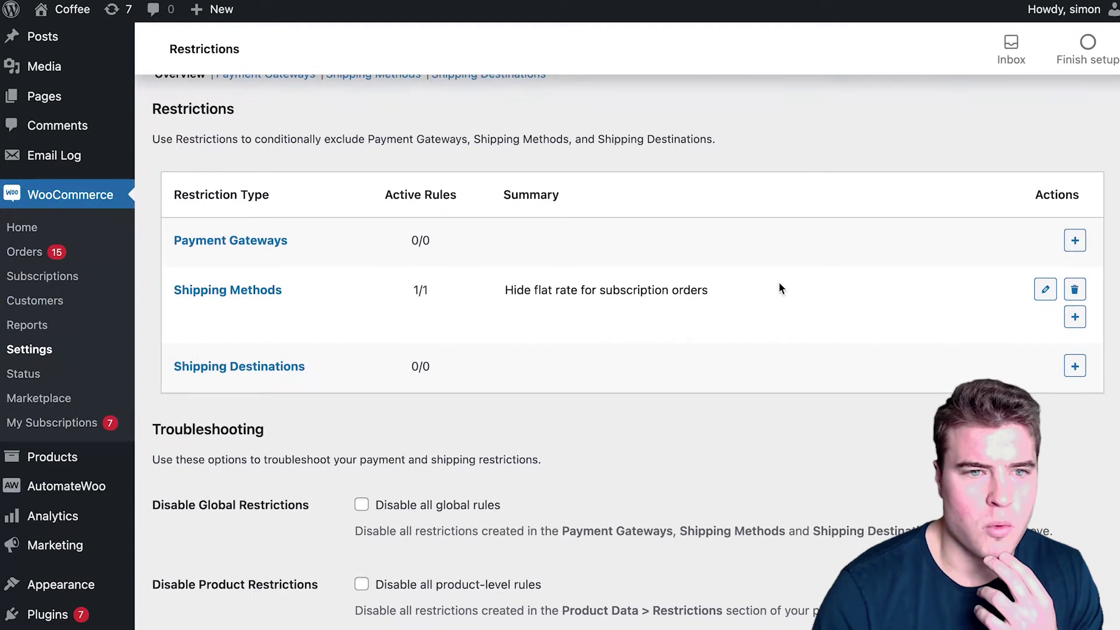
pyautogui.click(1043, 290)
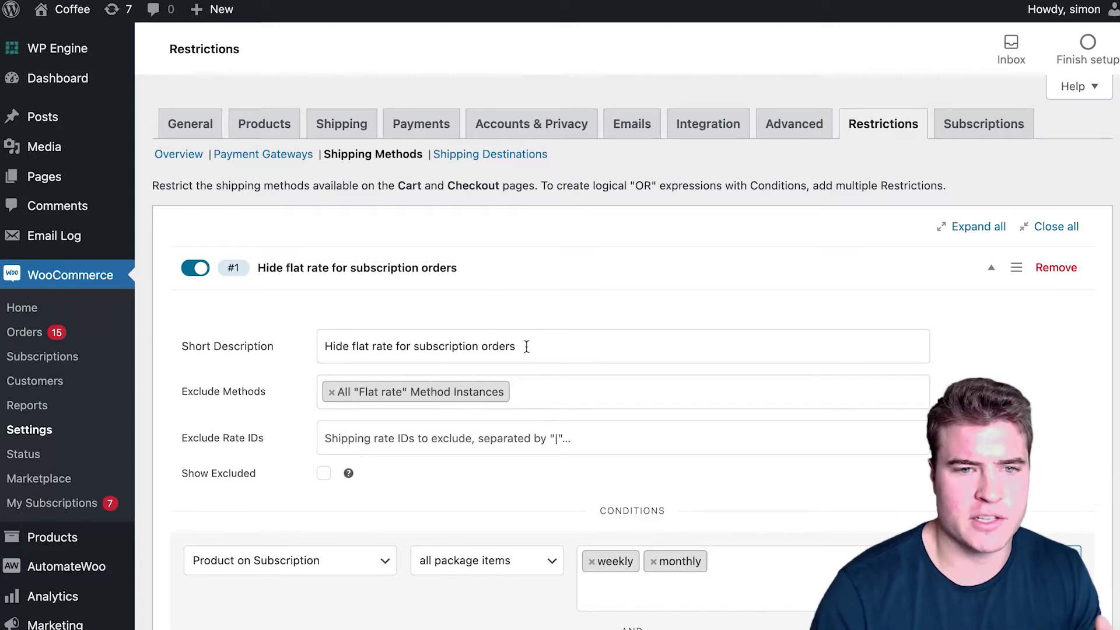
pyautogui.moveTo(526, 346); pyautogui.dragTo(365, 332)
pyautogui.write('Hid')
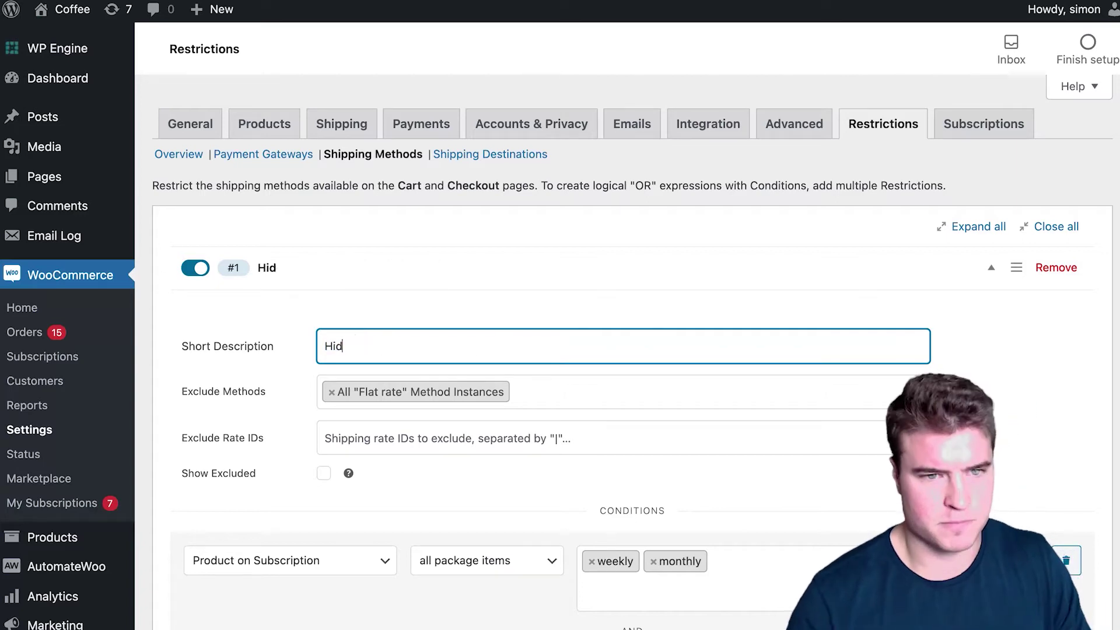
pyautogui.write('e Flat Rate Shi')
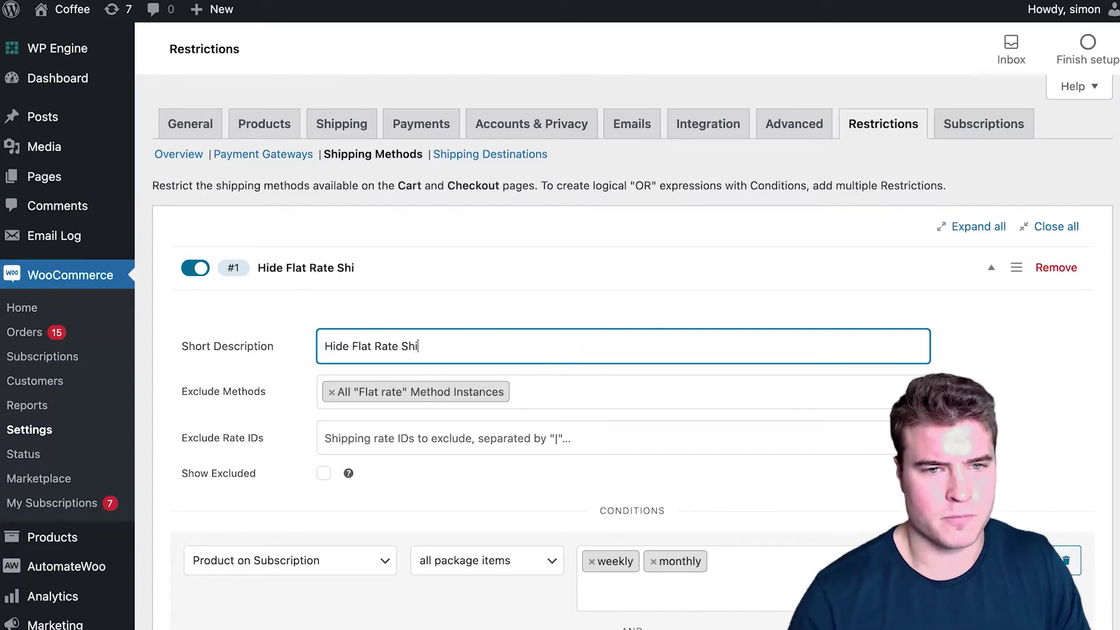
pyautogui.write('pping Method for')
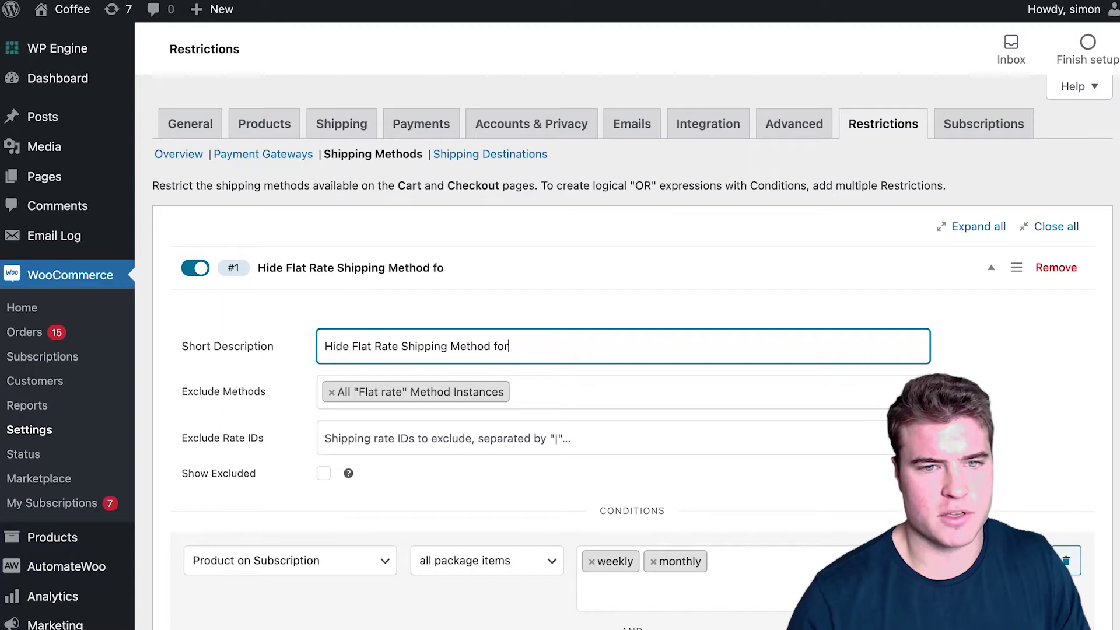
pyautogui.write(' Subscription Order')
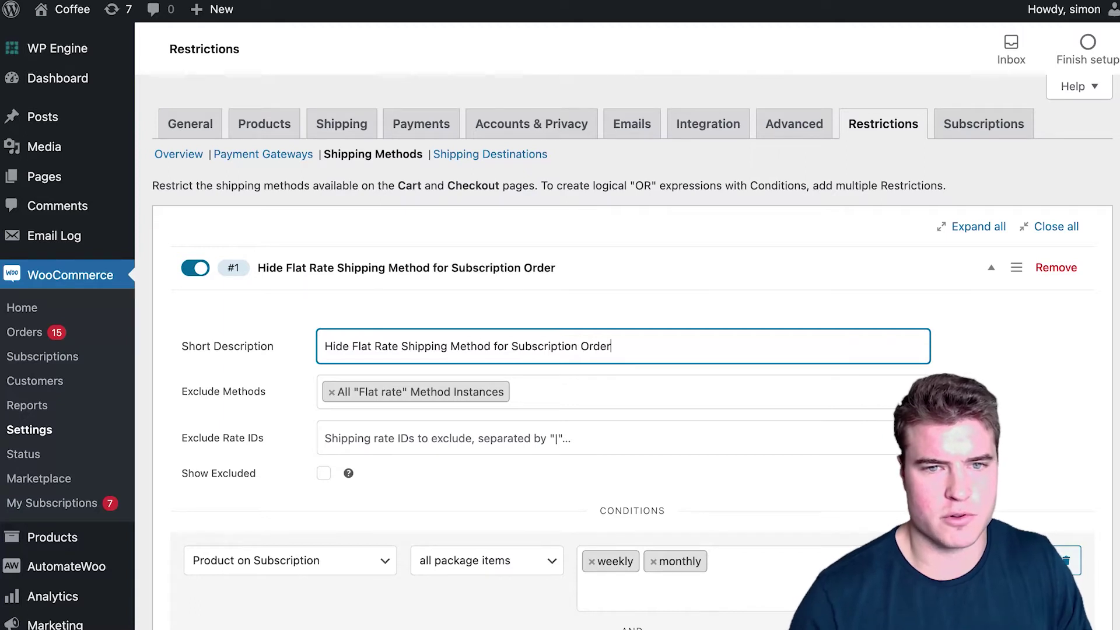
pyautogui.write('s')
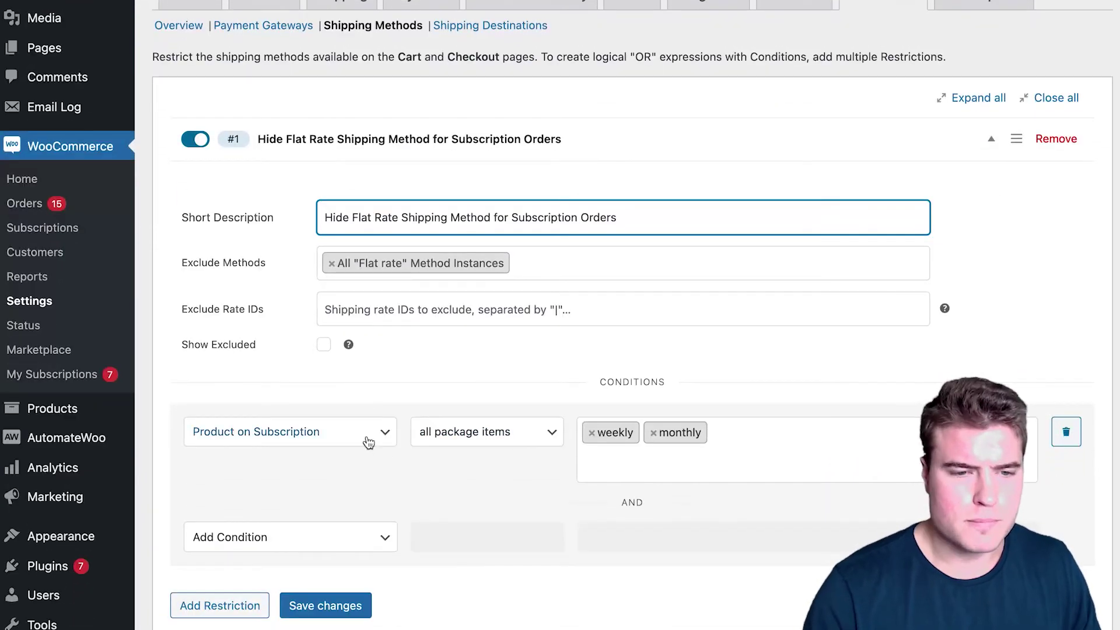
# - Limit rule one's Product on Subscription condition to monthly by removing weekly, and save
pyautogui.click(365, 434)
pyautogui.click(365, 439)
pyautogui.click(493, 434)
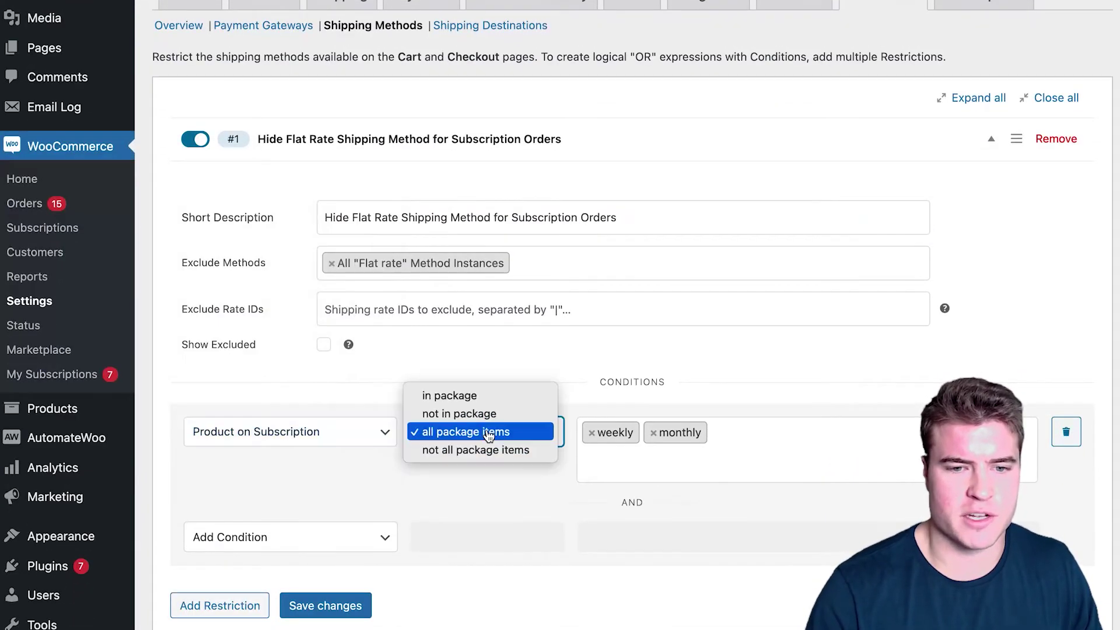
pyautogui.click(595, 447)
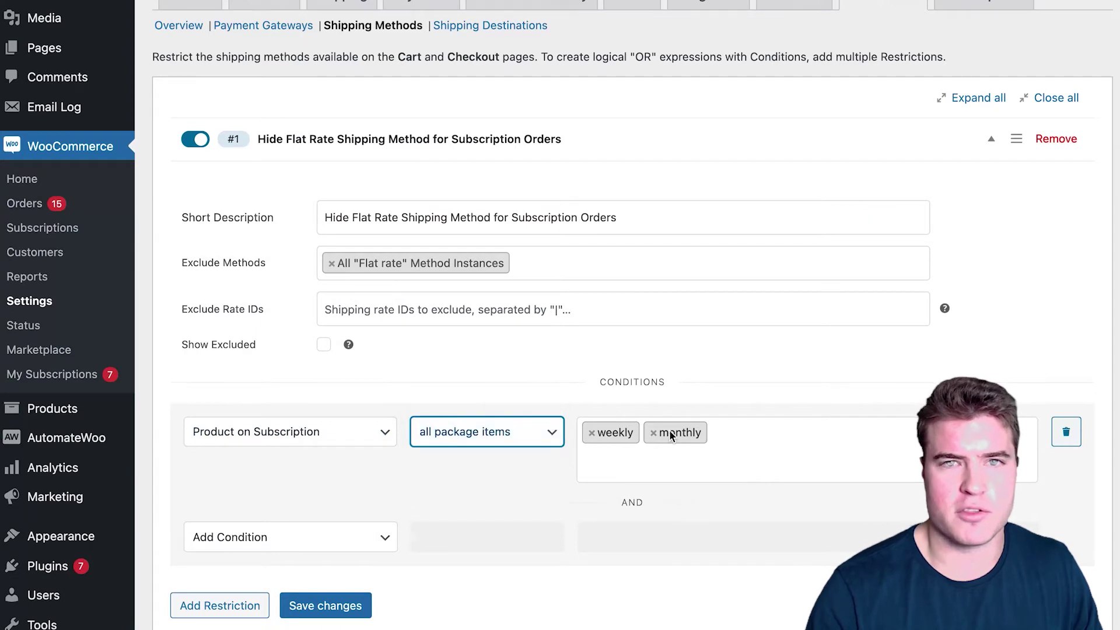
pyautogui.click(591, 433)
pyautogui.scroll(-1, 744, 433)
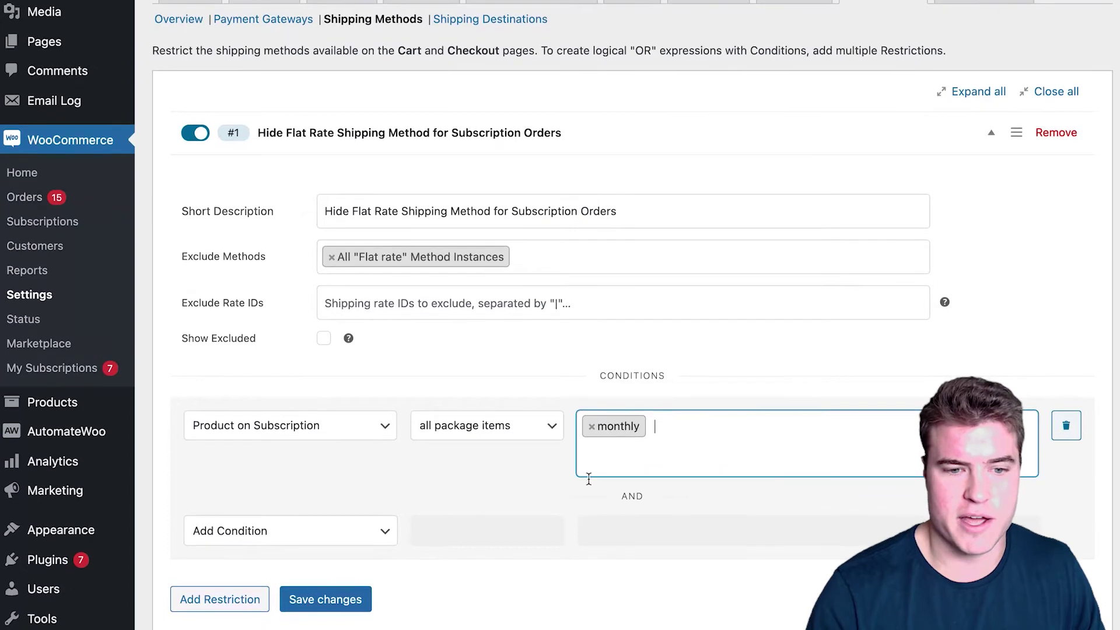
pyautogui.click(325, 599)
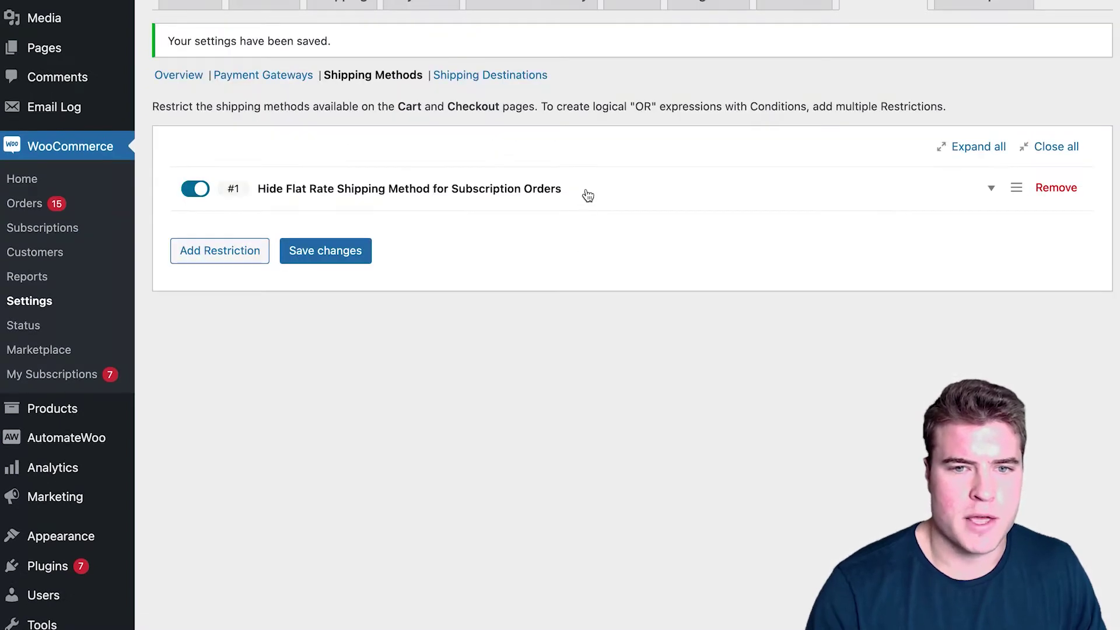
# - Re-expand rule one to review its package-item matching, then add restriction #2
pyautogui.click(585, 192)
pyautogui.scroll(-3, 525, 379)
pyautogui.click(506, 411)
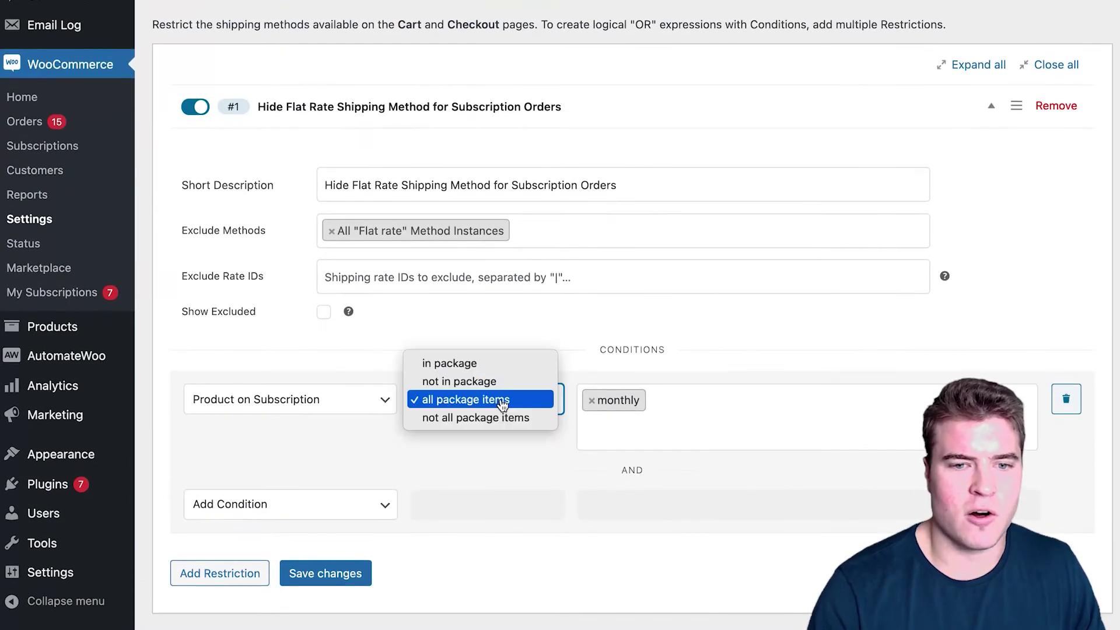
pyautogui.click(525, 398)
pyautogui.scroll(1, 538, 394)
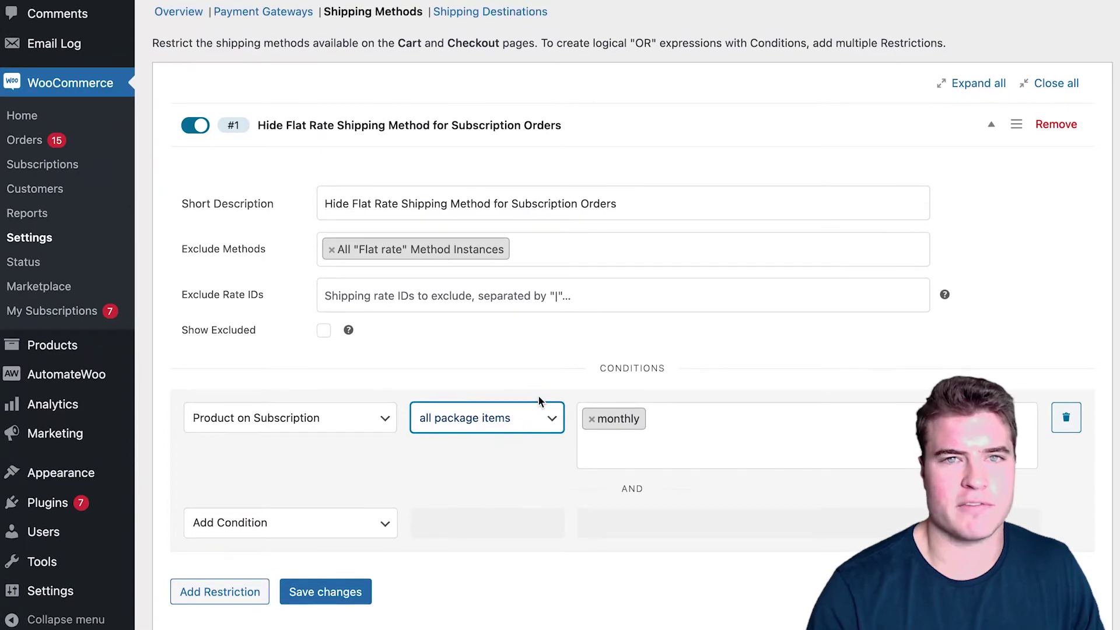
pyautogui.scroll(-3, 461, 442)
pyautogui.click(227, 518)
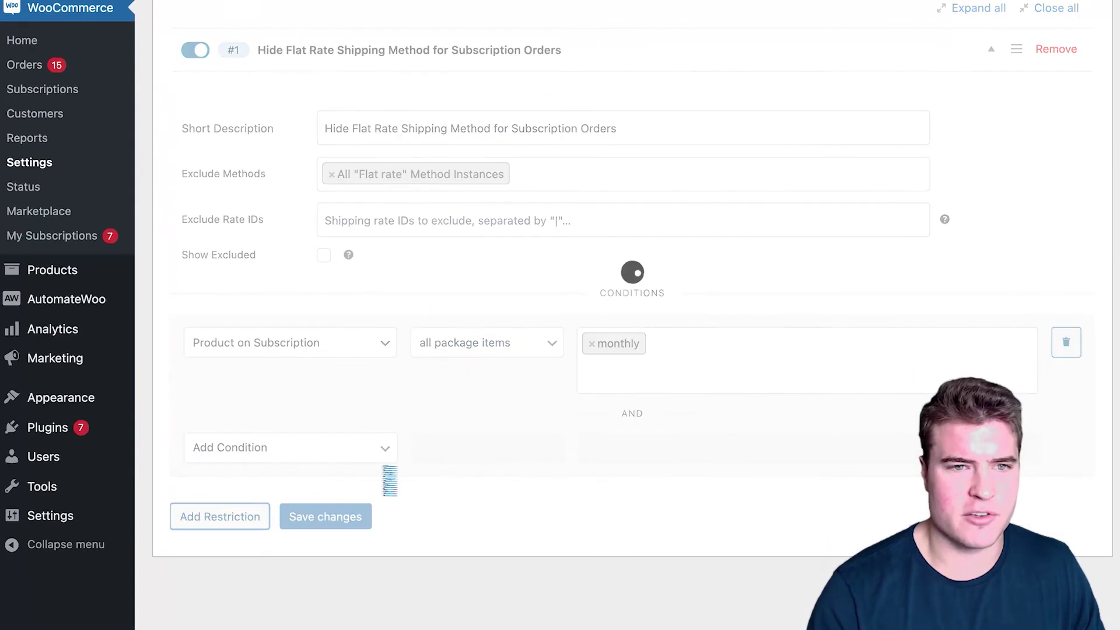
pyautogui.scroll(-3, 432, 487)
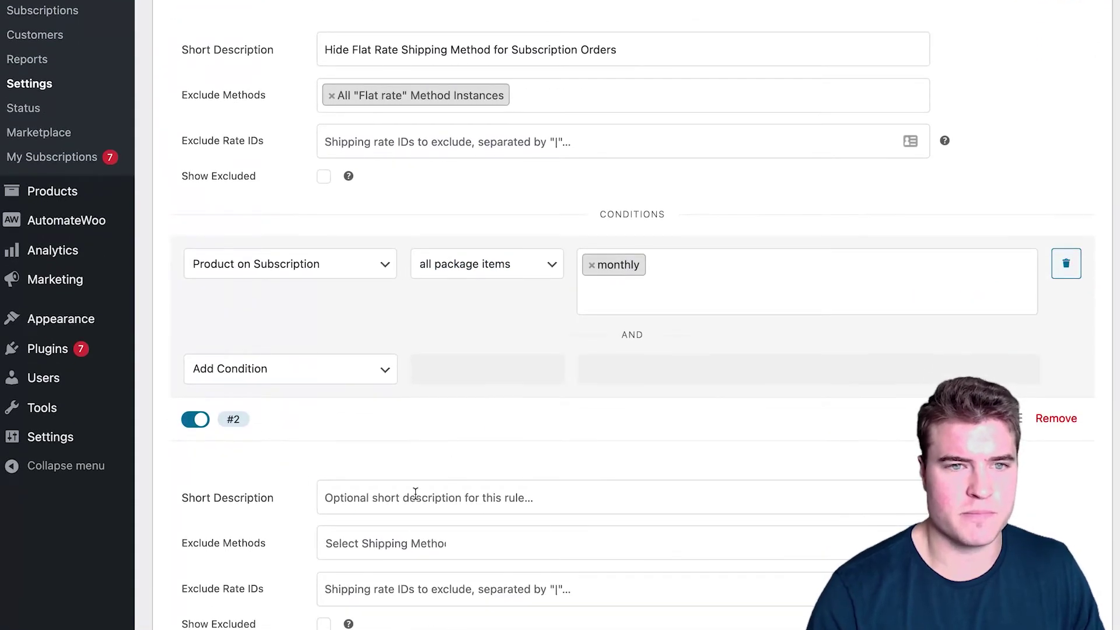
# - Name restriction #2 'Hide Free Shipping for One-Time Orders' and exclude all Free shipping instances
pyautogui.click(415, 492)
pyautogui.write('Hide F')
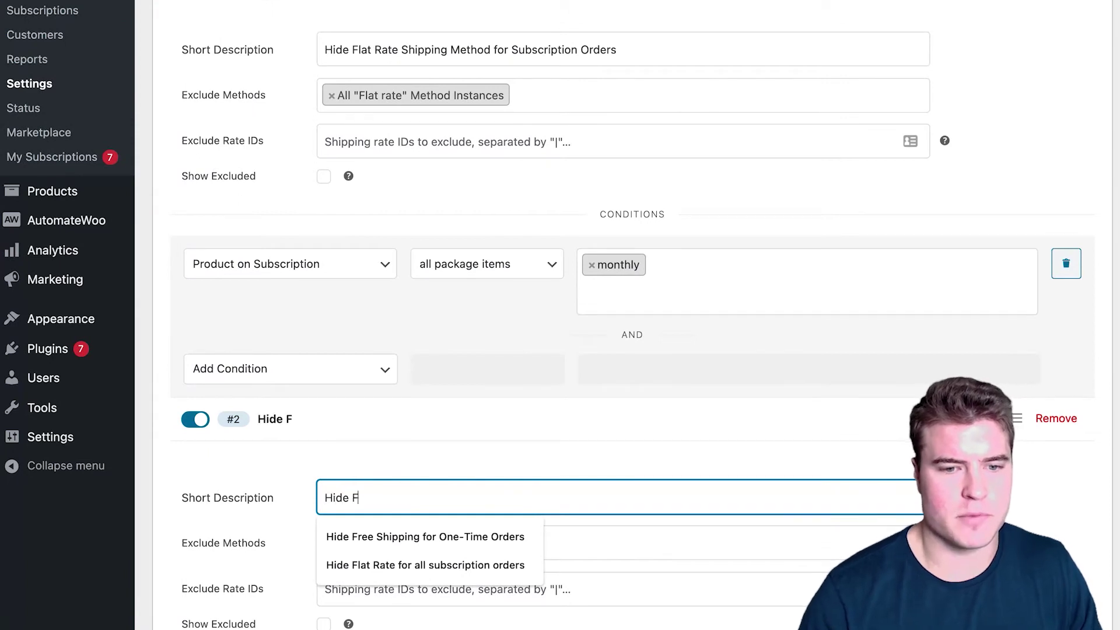
pyautogui.write('ree Shippin for')
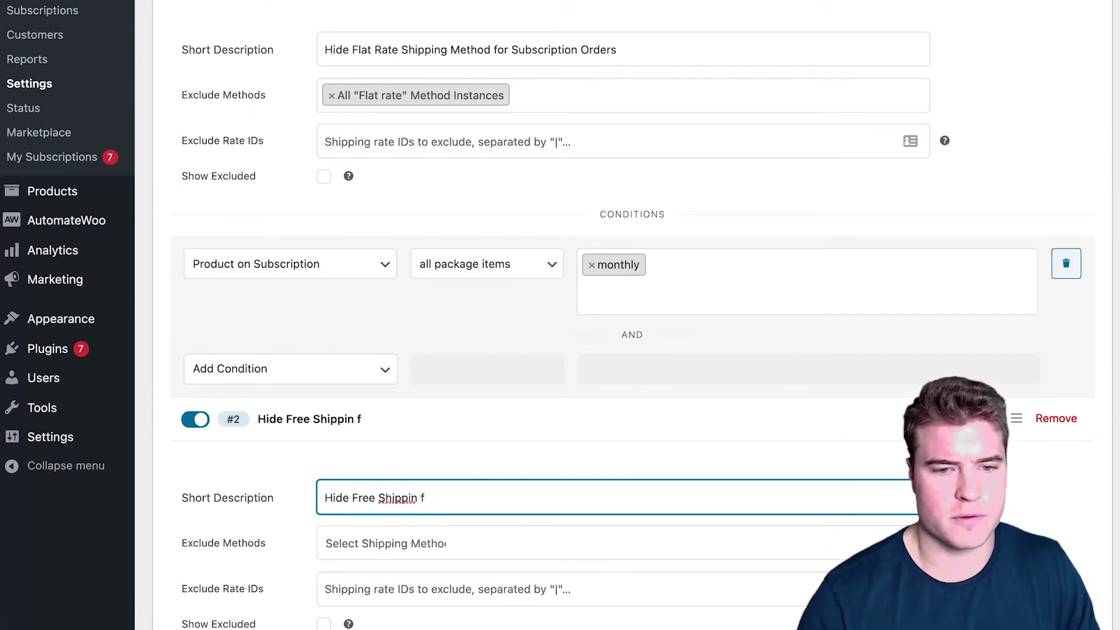
pyautogui.press('BackSpace')
pyautogui.press('BackSpace')
pyautogui.write('g')
pyautogui.press('Down')
pyautogui.press('Return')
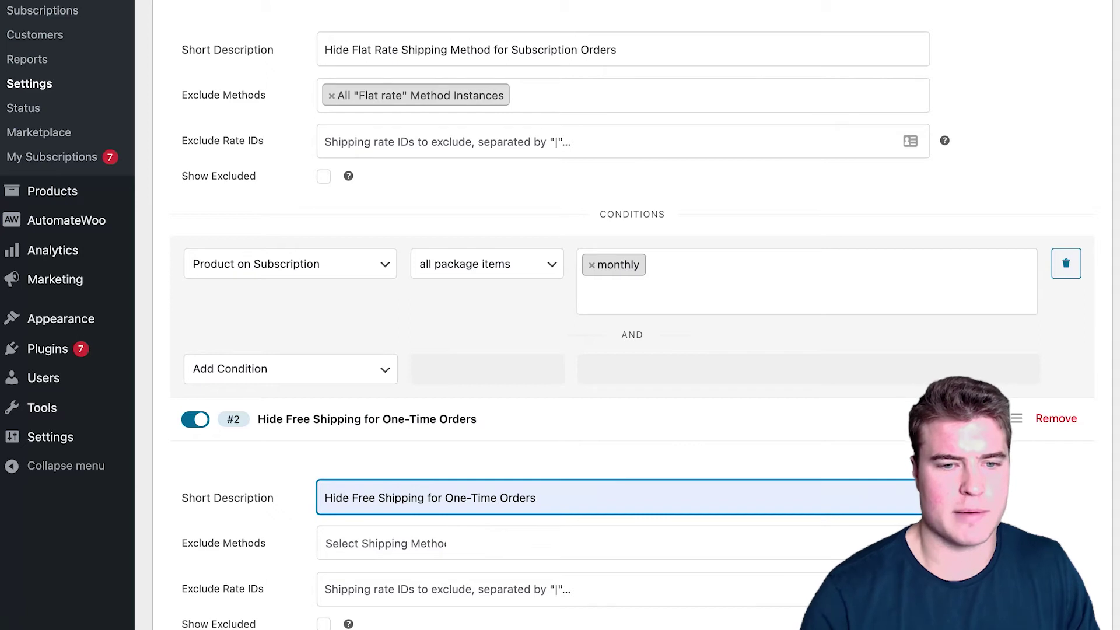
pyautogui.scroll(-5, 542, 510)
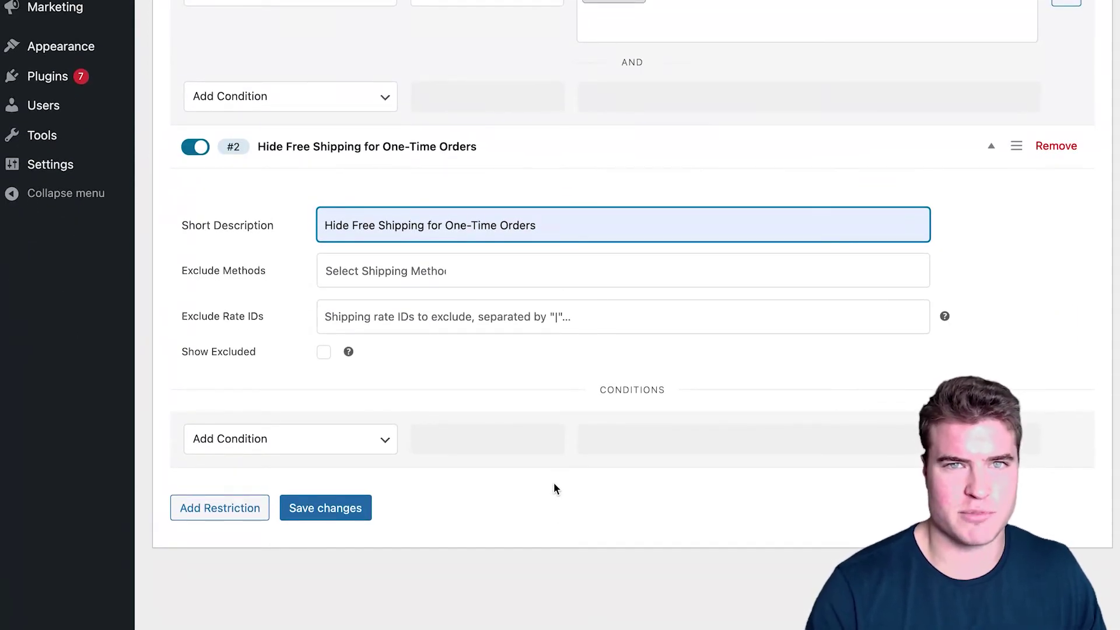
pyautogui.click(454, 265)
pyautogui.click(461, 455)
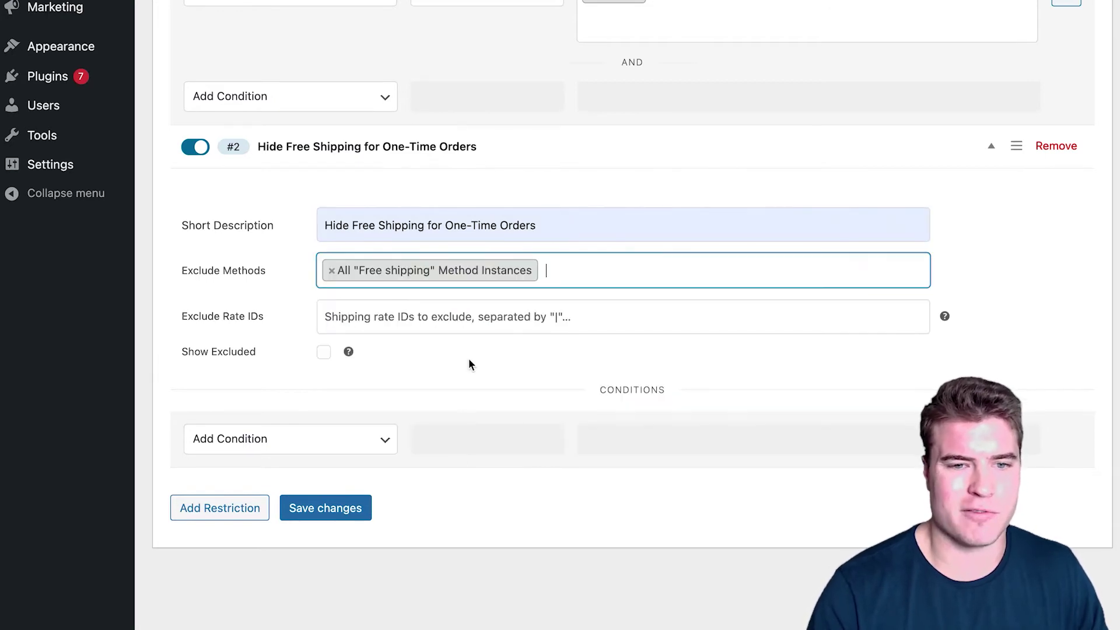
# - Add condition Product on Subscription, not all package items, monthly, and save the restriction
pyautogui.click(355, 439)
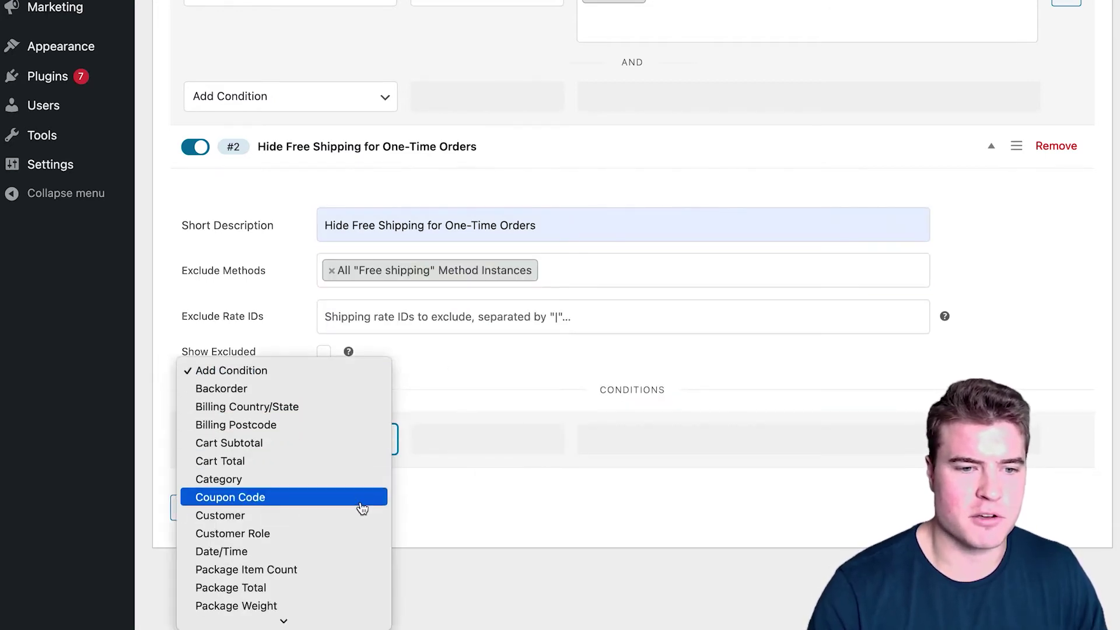
pyautogui.click(350, 544)
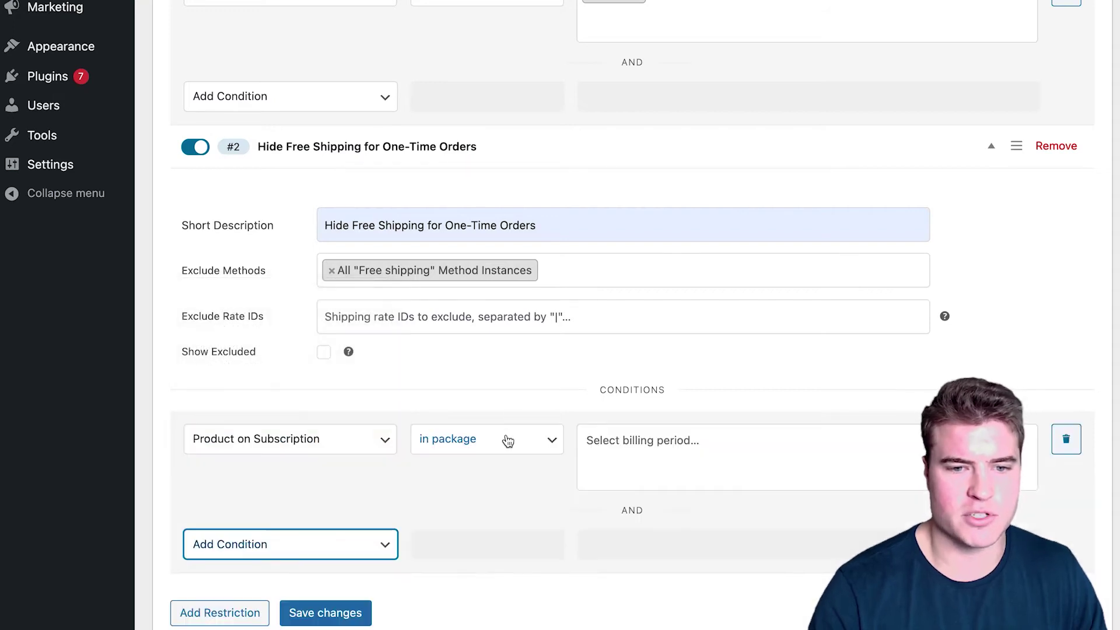
pyautogui.click(509, 442)
pyautogui.click(513, 477)
pyautogui.click(611, 441)
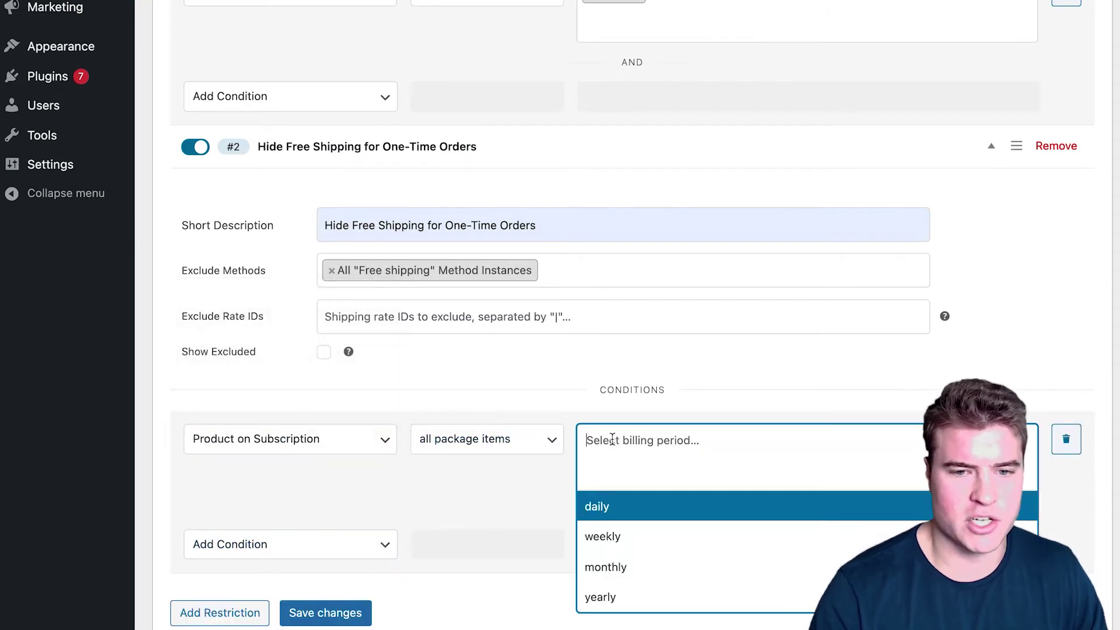
pyautogui.click(609, 565)
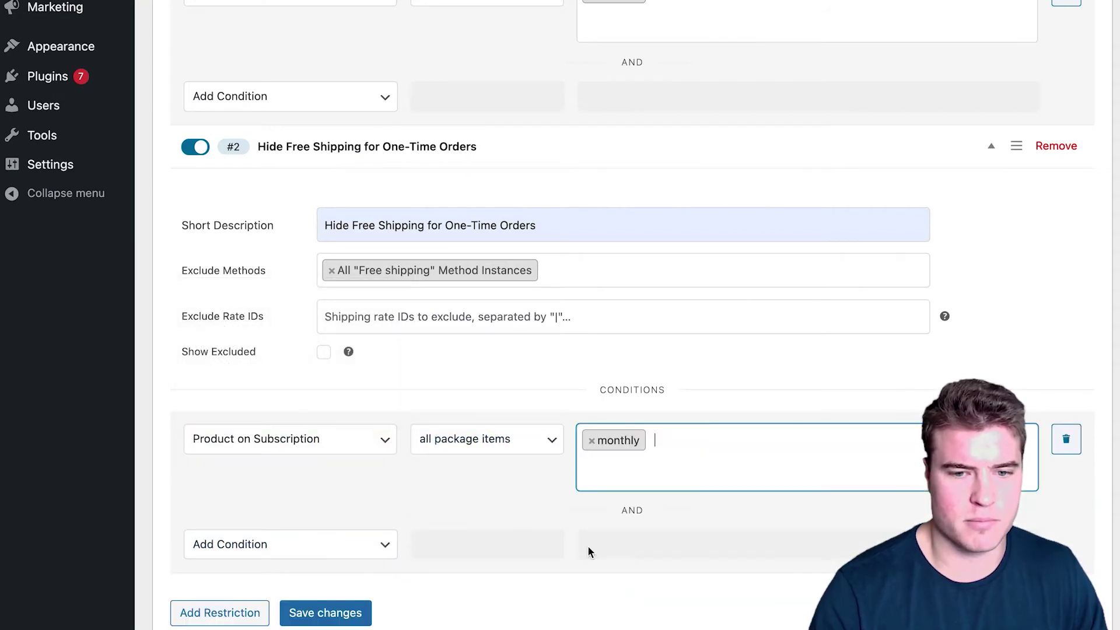
pyautogui.click(458, 441)
pyautogui.click(461, 457)
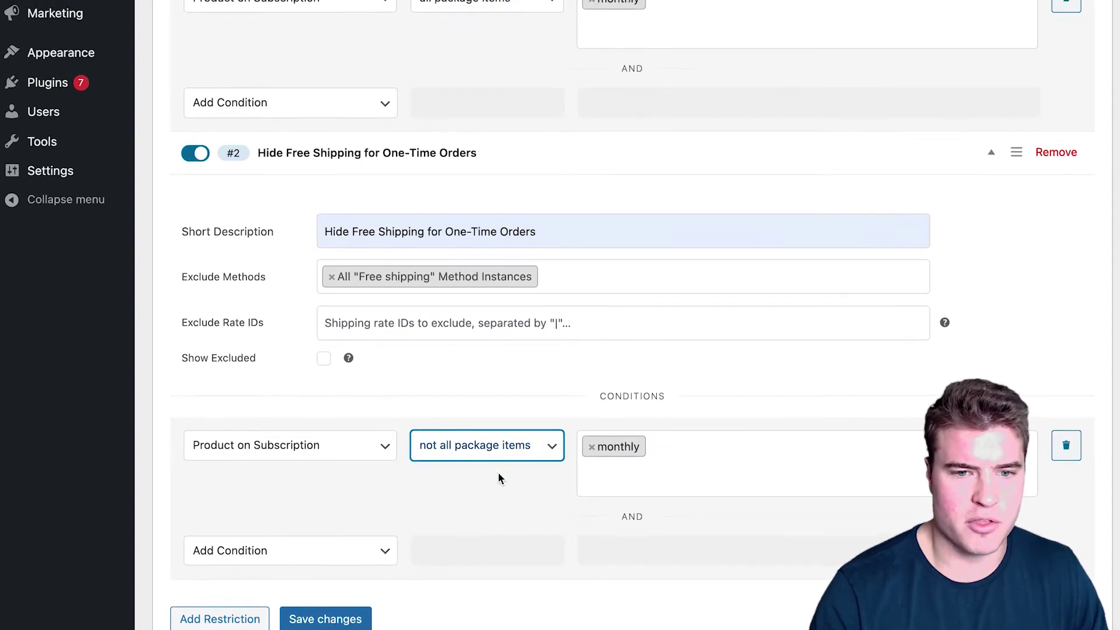
pyautogui.scroll(-1, 498, 472)
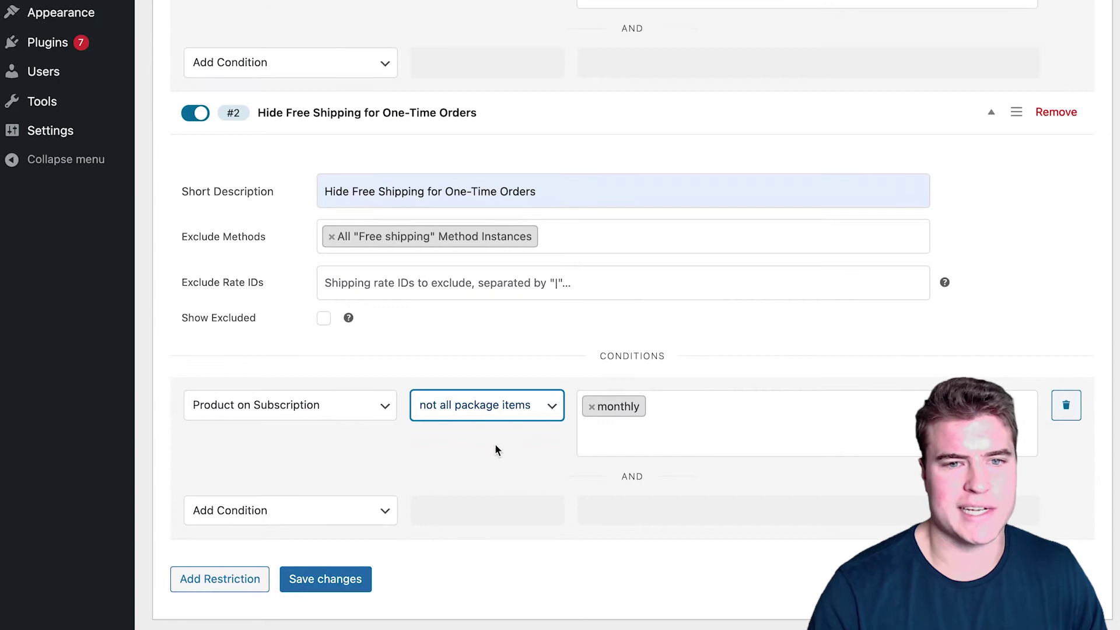
pyautogui.click(362, 582)
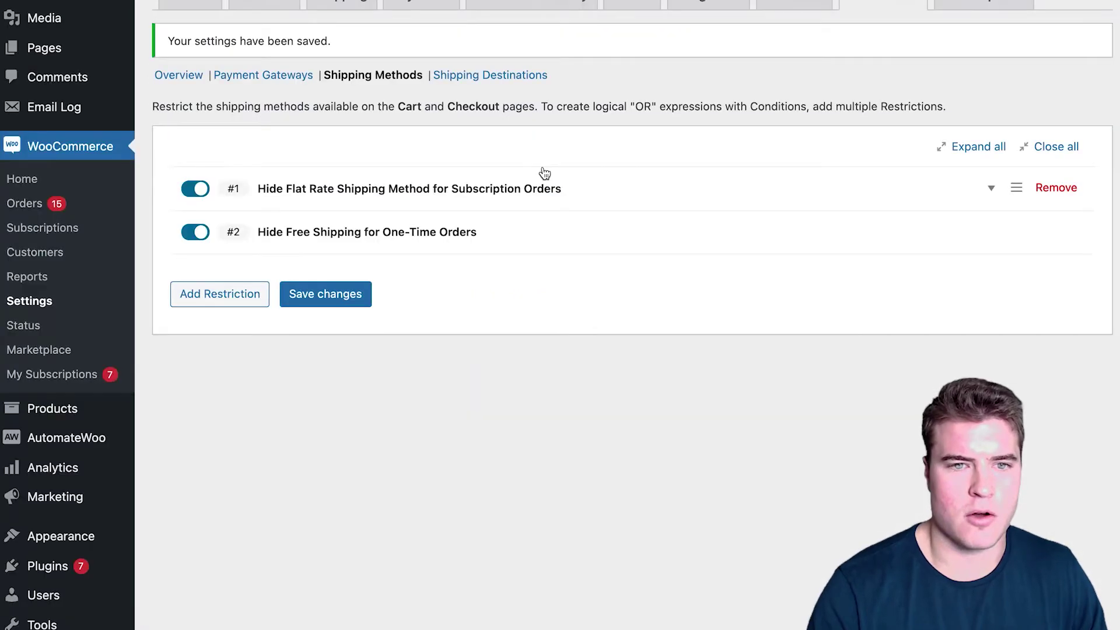
# - Expand both restrictions to review their saved settings
pyautogui.click(560, 185)
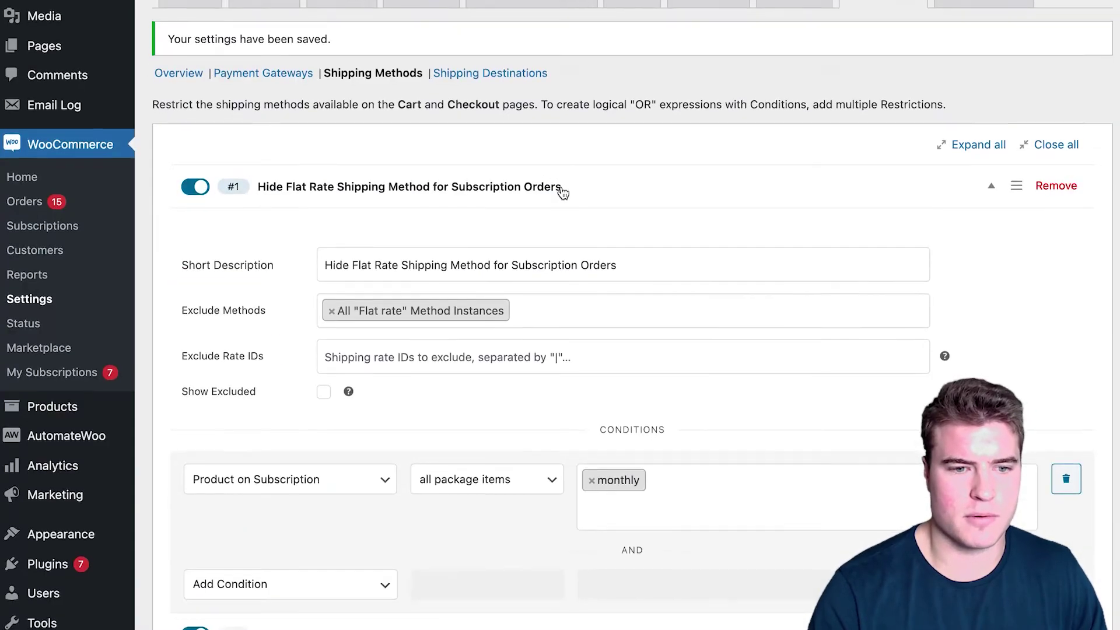
pyautogui.scroll(-2, 558, 175)
pyautogui.scroll(-1, 591, 165)
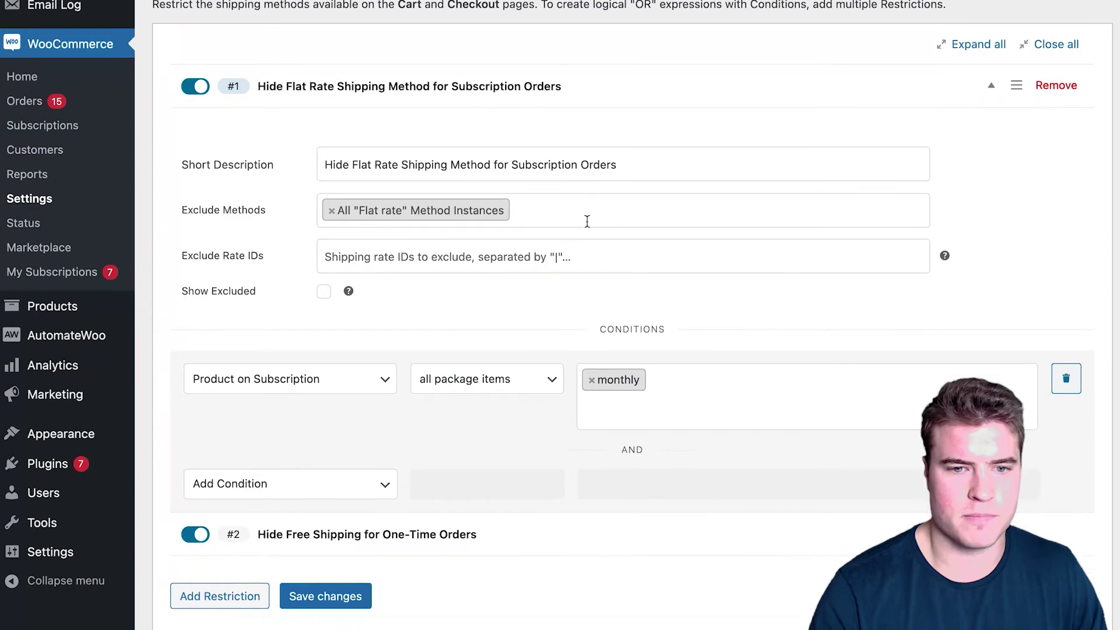
pyautogui.click(541, 535)
pyautogui.scroll(-8, 554, 454)
pyautogui.scroll(-3, 489, 425)
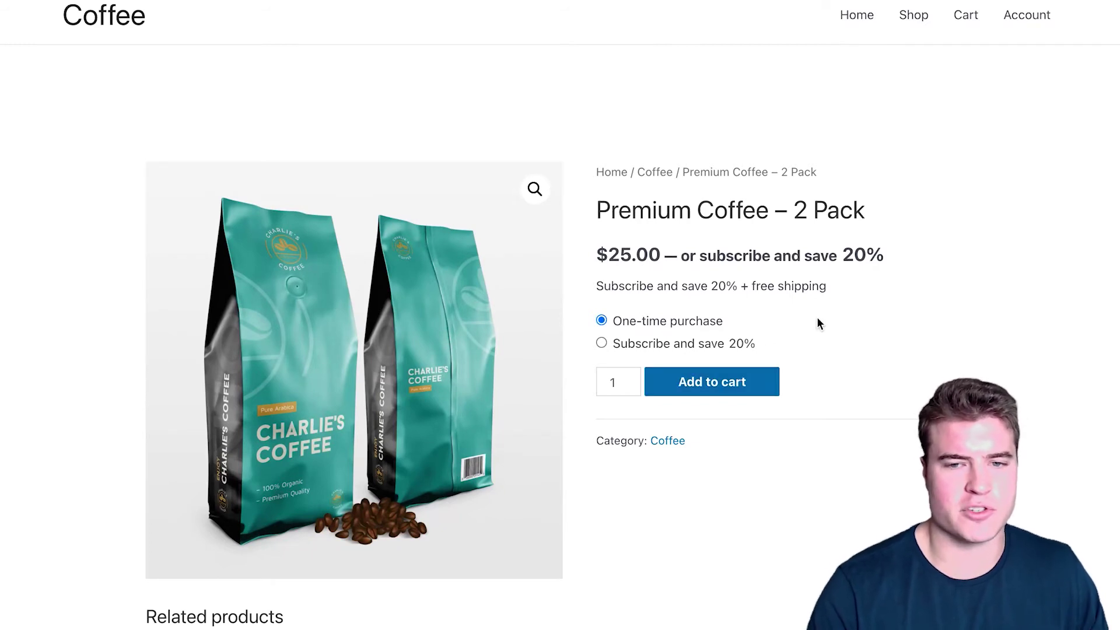
# - Check cart shipping with the coffee on every-2-months, then every-3-months subscriptions
pyautogui.scroll(-3, 823, 348)
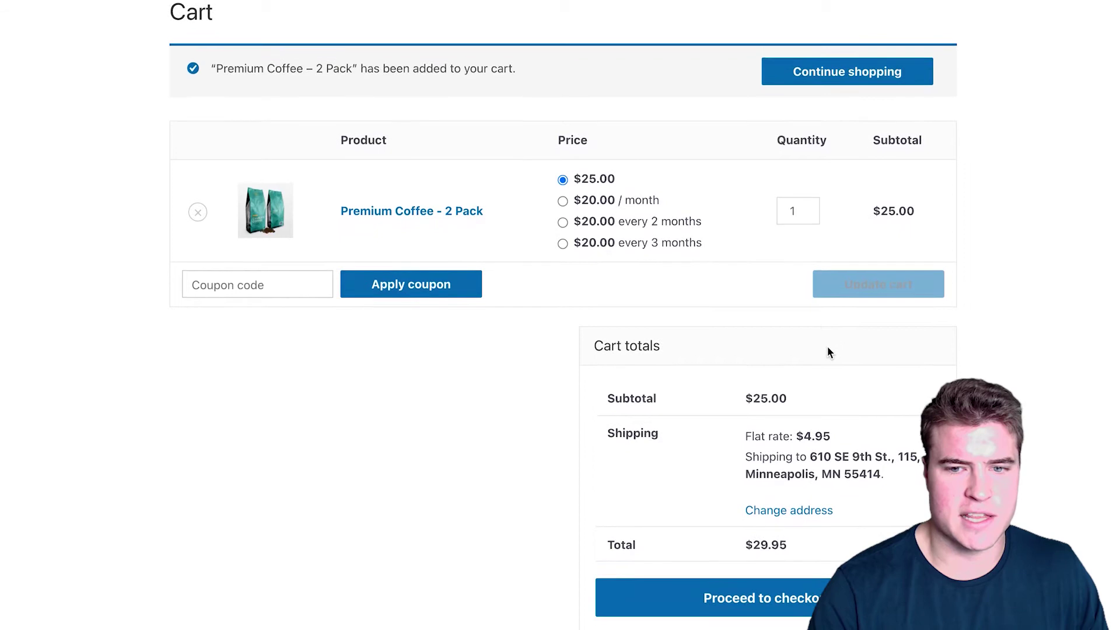
pyautogui.moveTo(747, 357); pyautogui.dragTo(887, 398)
pyautogui.click(891, 395)
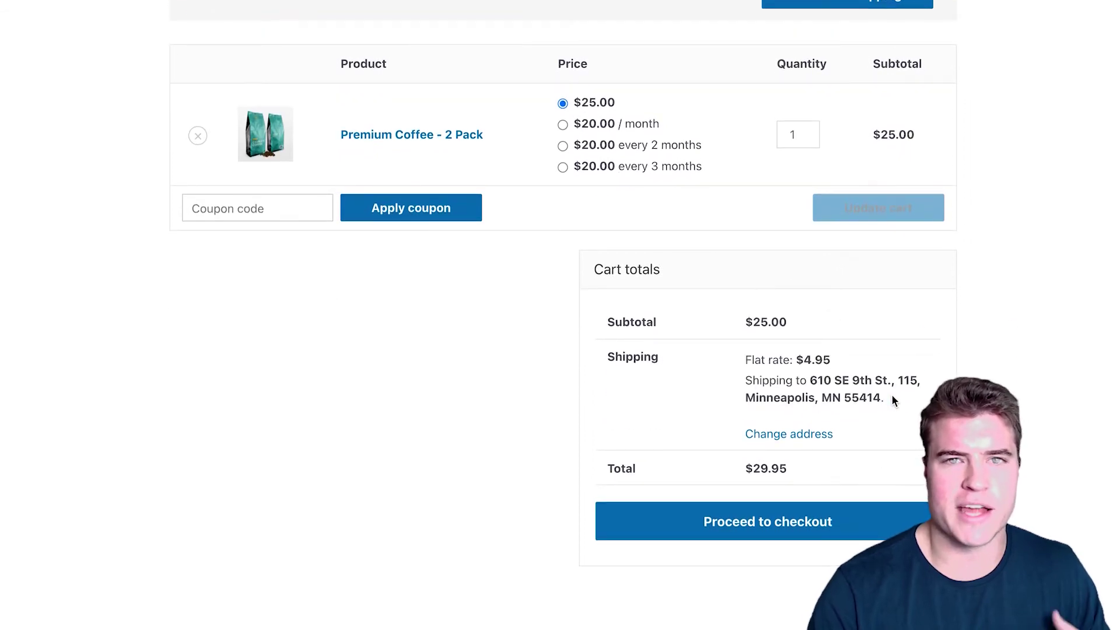
pyautogui.click(562, 145)
pyautogui.click(842, 213)
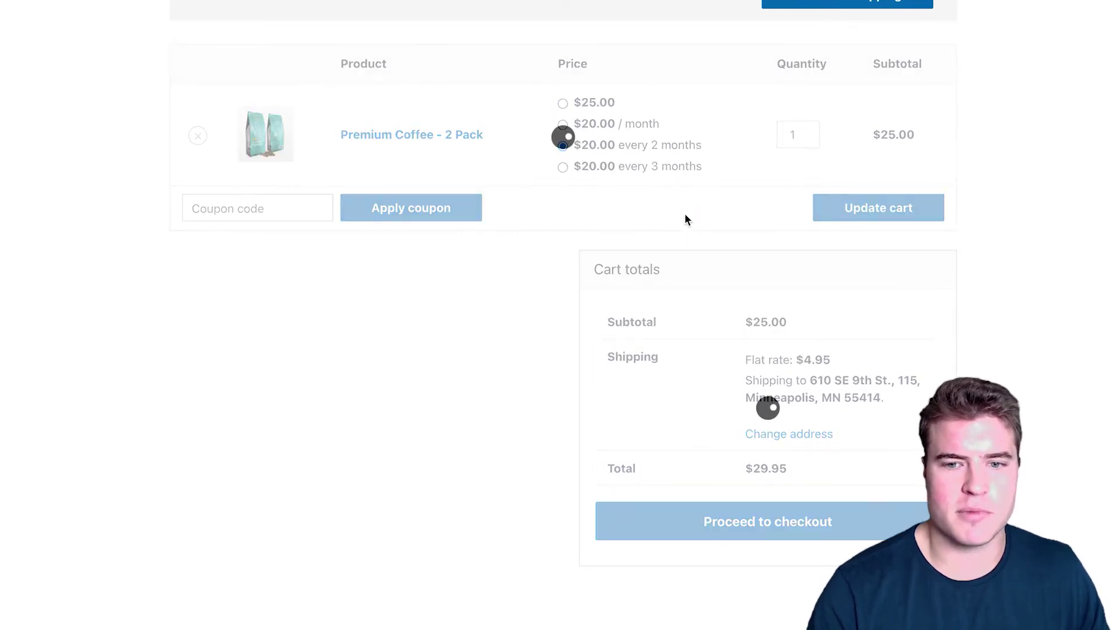
pyautogui.moveTo(746, 330); pyautogui.dragTo(891, 379)
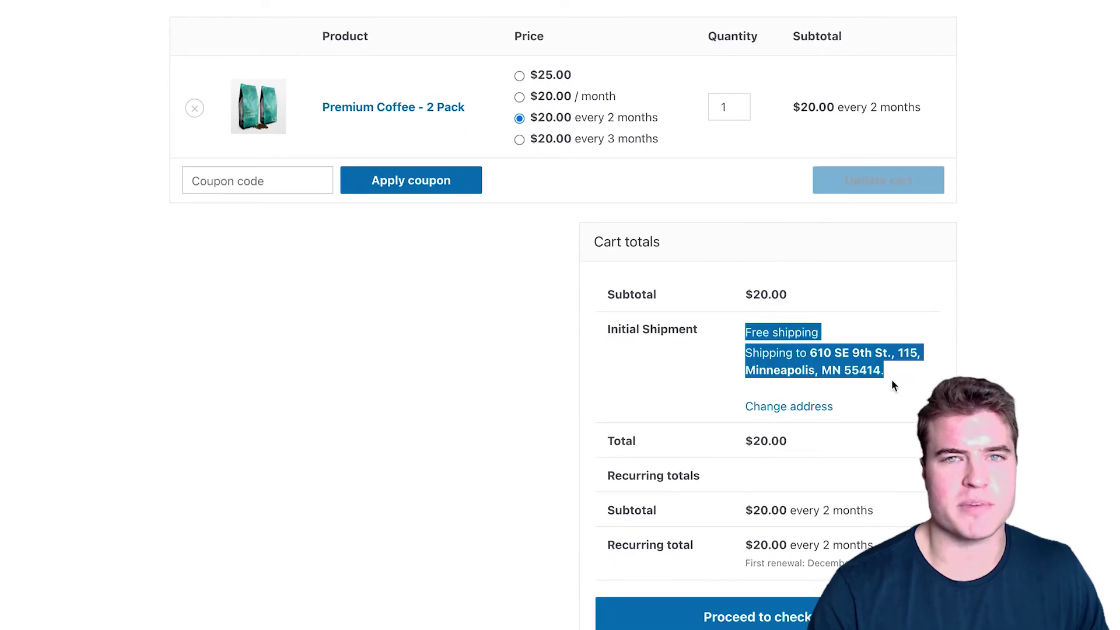
pyautogui.click(605, 141)
pyautogui.click(846, 186)
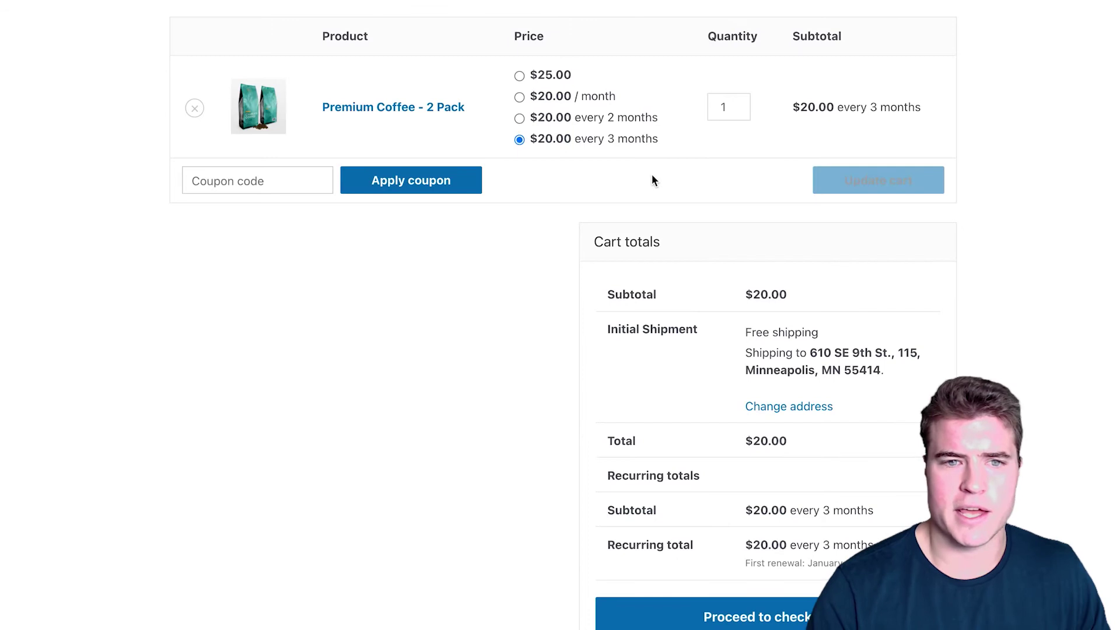
# - Add a one-time Premium Coffee 2 Pack at $25.00, quantity 1, and update the cart
pyautogui.click(414, 110)
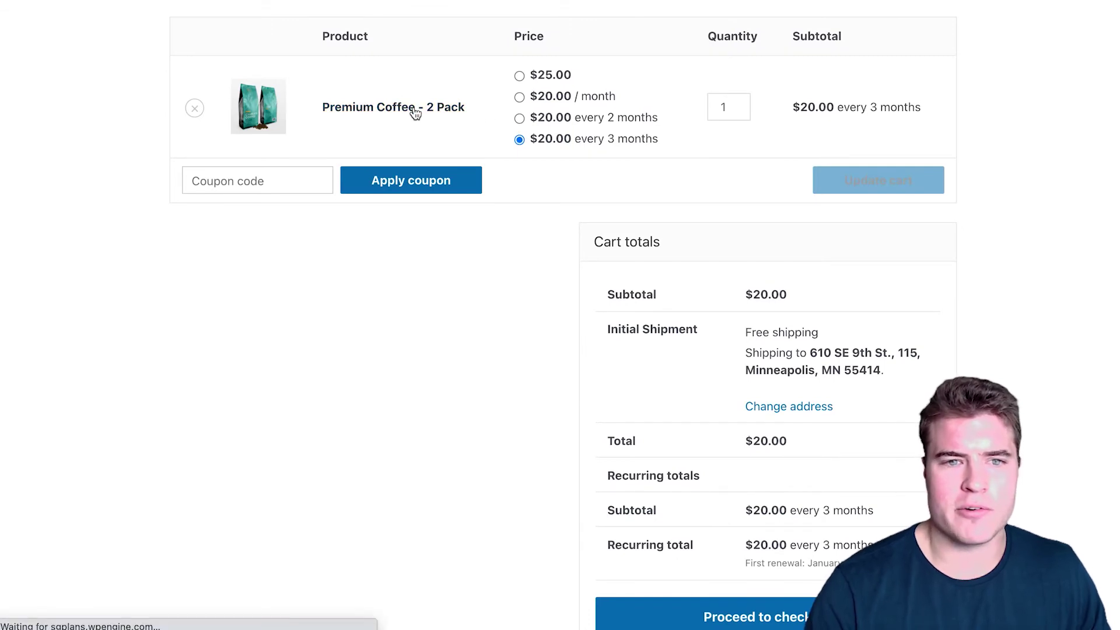
pyautogui.click(659, 320)
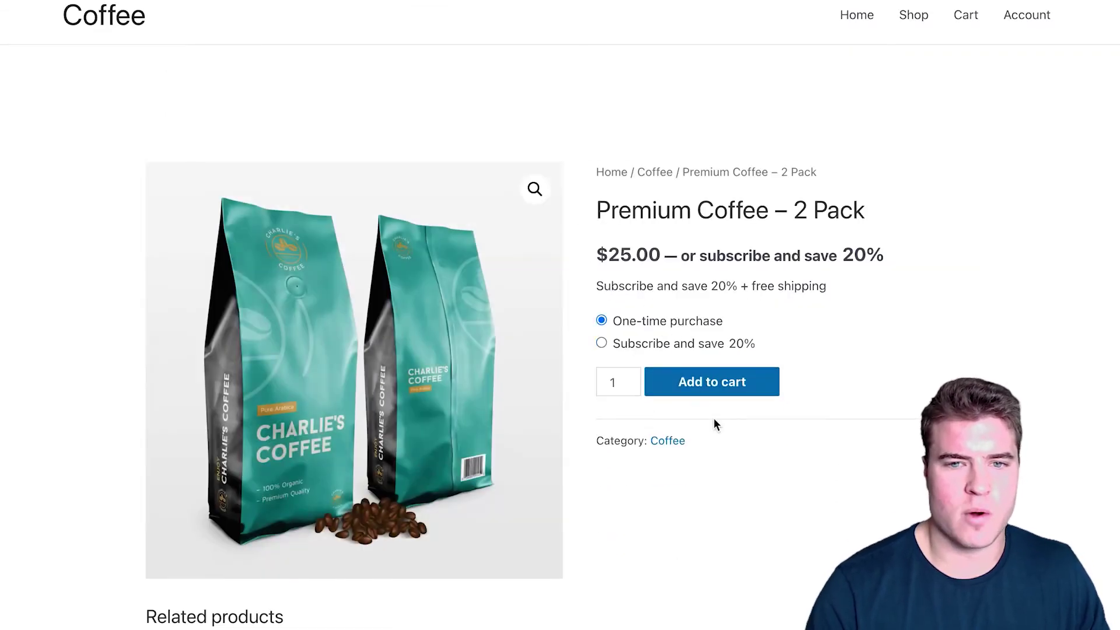
pyautogui.click(700, 382)
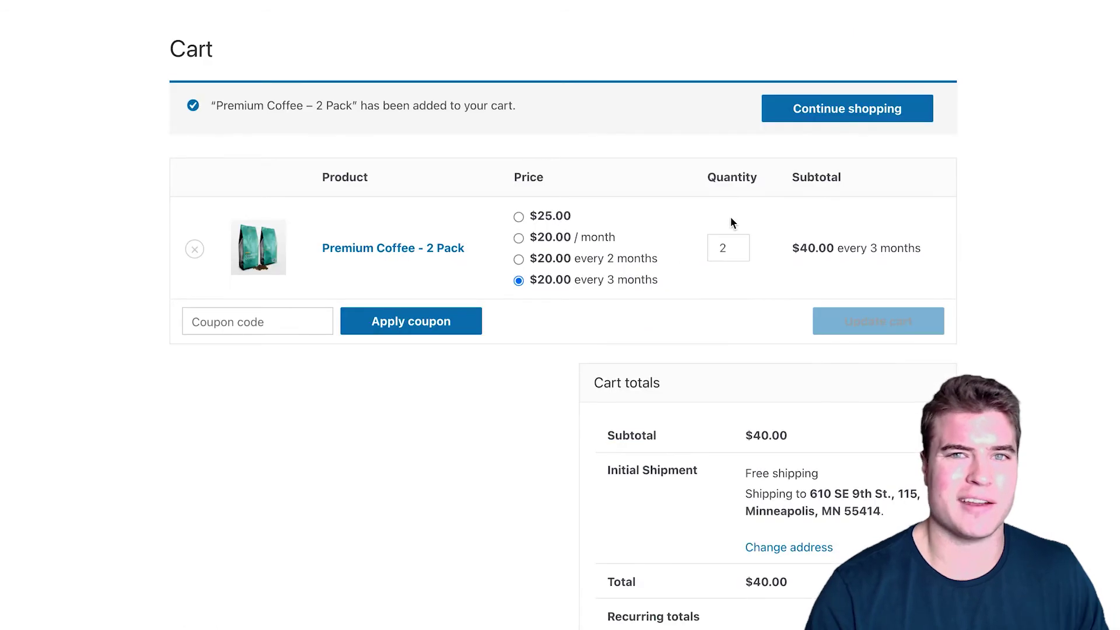
pyautogui.click(563, 216)
pyautogui.click(739, 250)
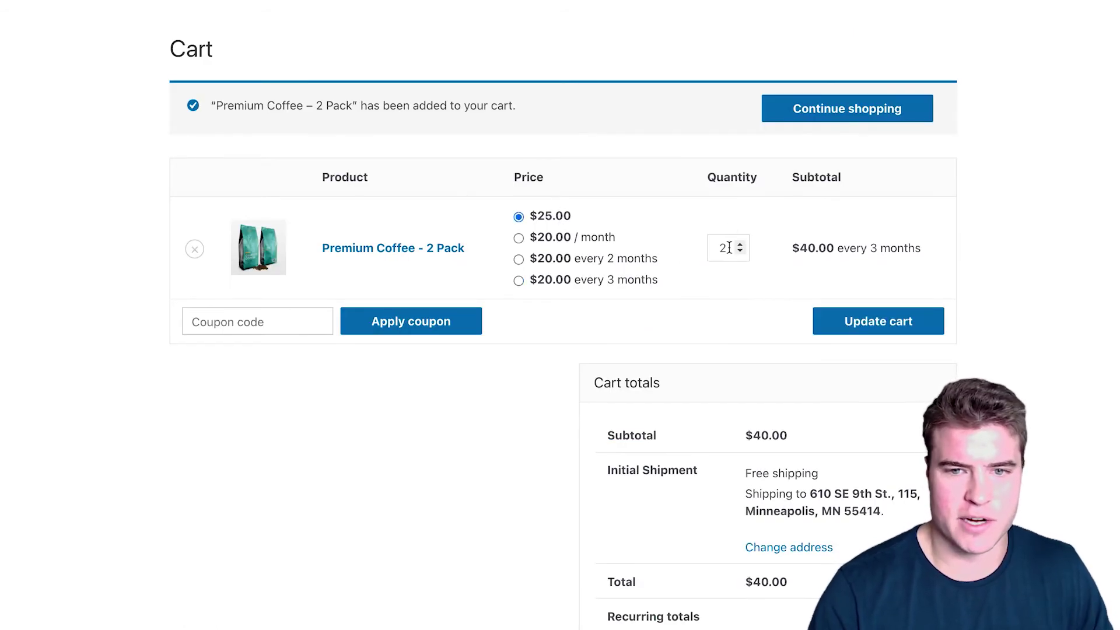
pyautogui.click(843, 321)
# - Confirm the $4.95 flat-rate shipping line and reopen the Premium Coffee product page
pyautogui.scroll(-2, 628, 286)
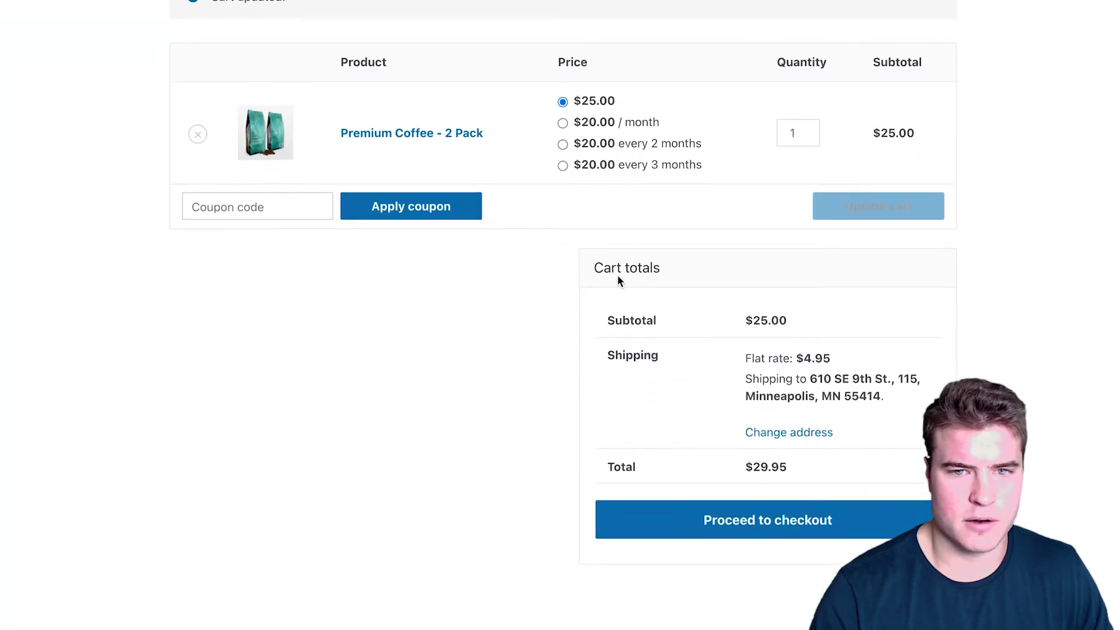
pyautogui.moveTo(742, 326); pyautogui.dragTo(898, 379)
pyautogui.click(897, 379)
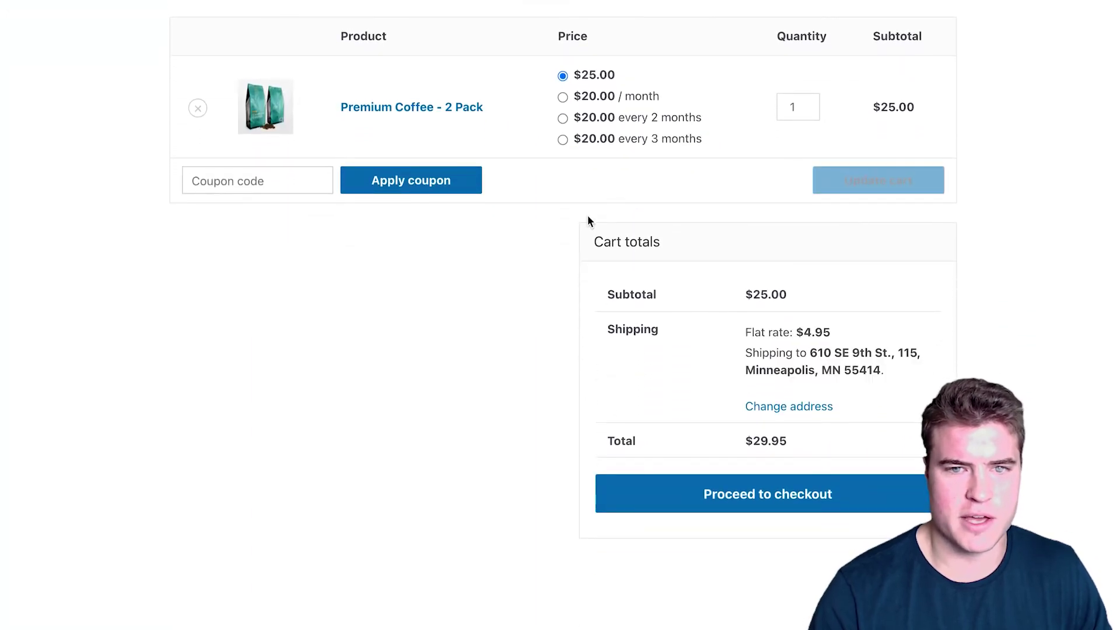
pyautogui.click(415, 109)
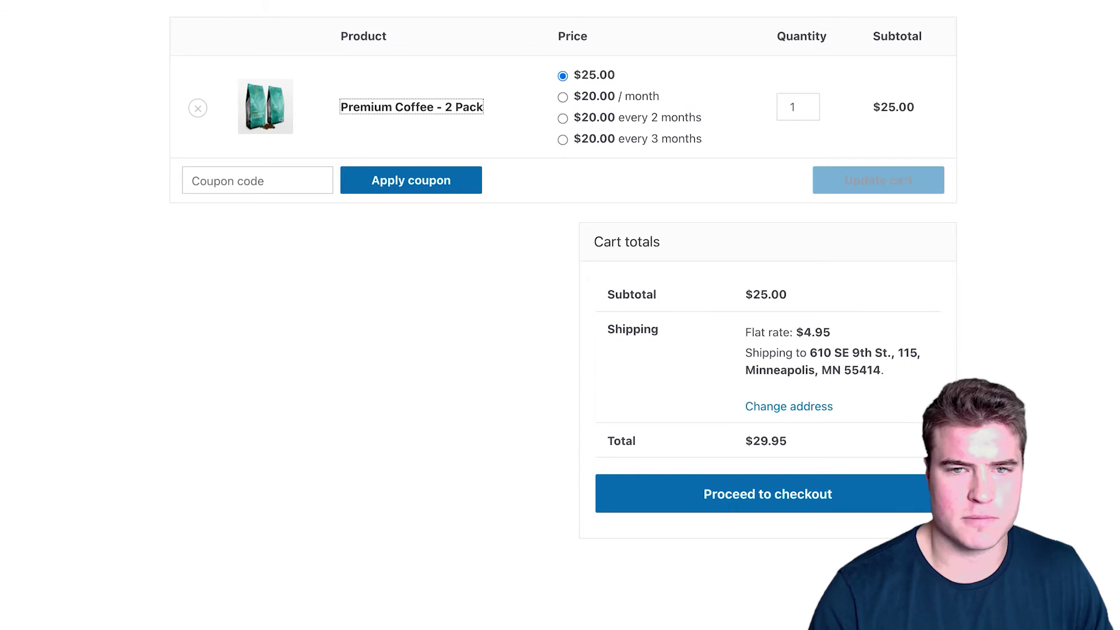
pyautogui.scroll(-3, 631, 110)
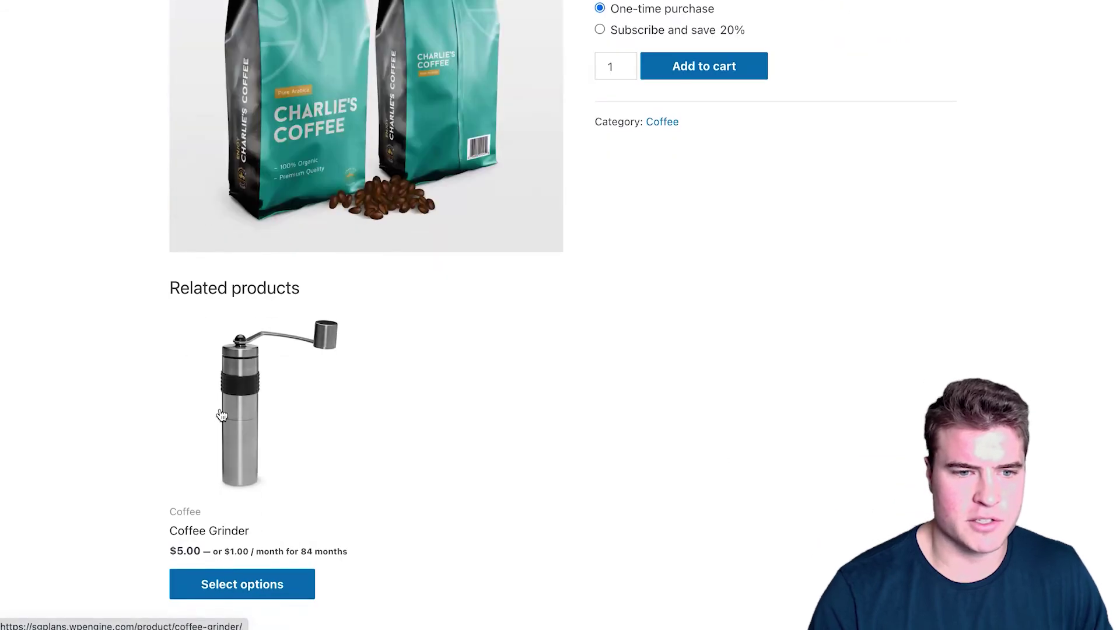
# - Add the Coffee Grinder to the cart and switch the coffee to $20.00/month
pyautogui.click(274, 408)
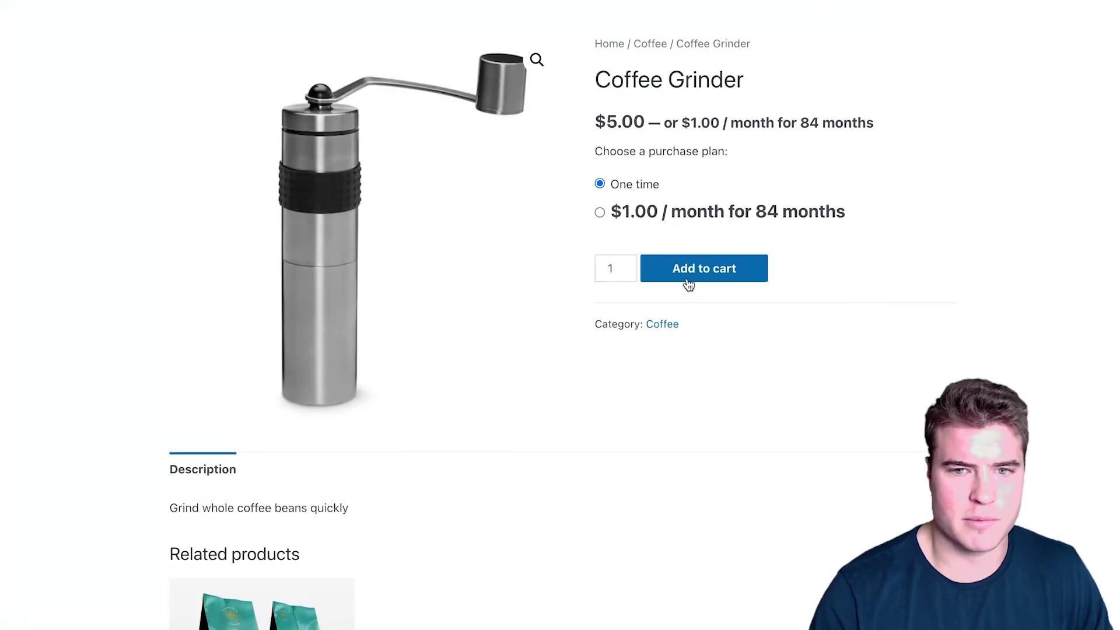
pyautogui.click(676, 268)
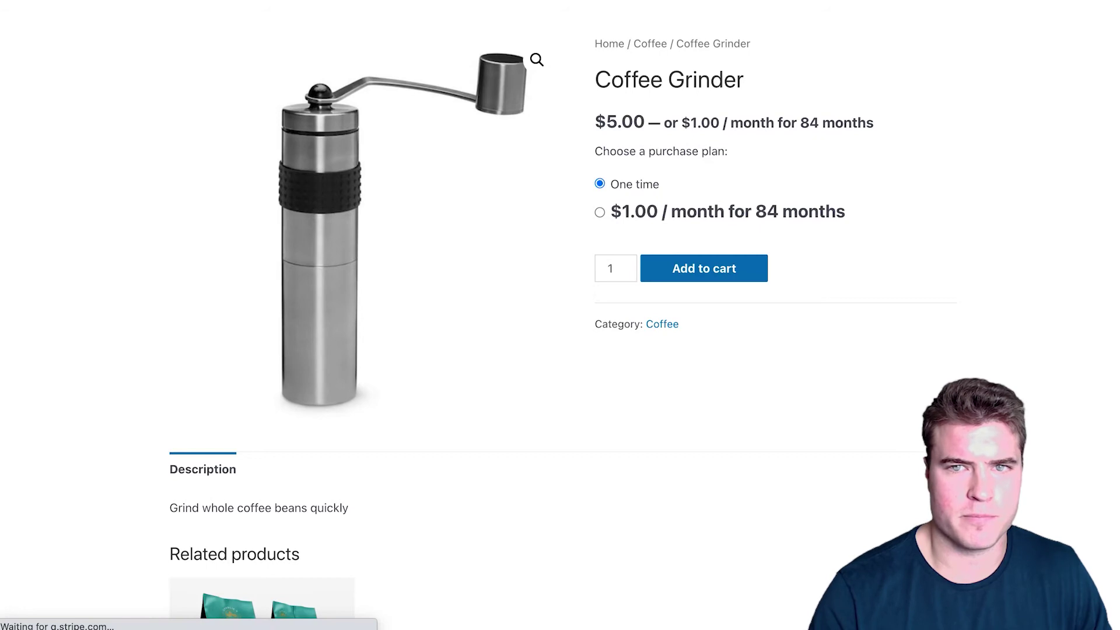
pyautogui.scroll(-3, 675, 224)
pyautogui.scroll(-2, 695, 243)
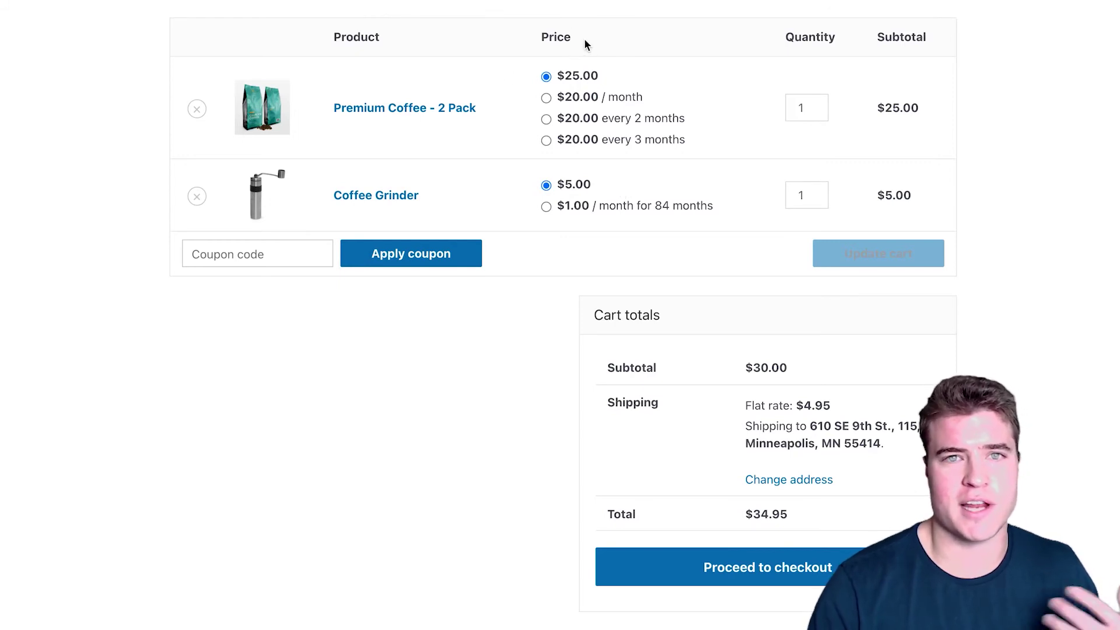
pyautogui.click(589, 98)
pyautogui.click(857, 245)
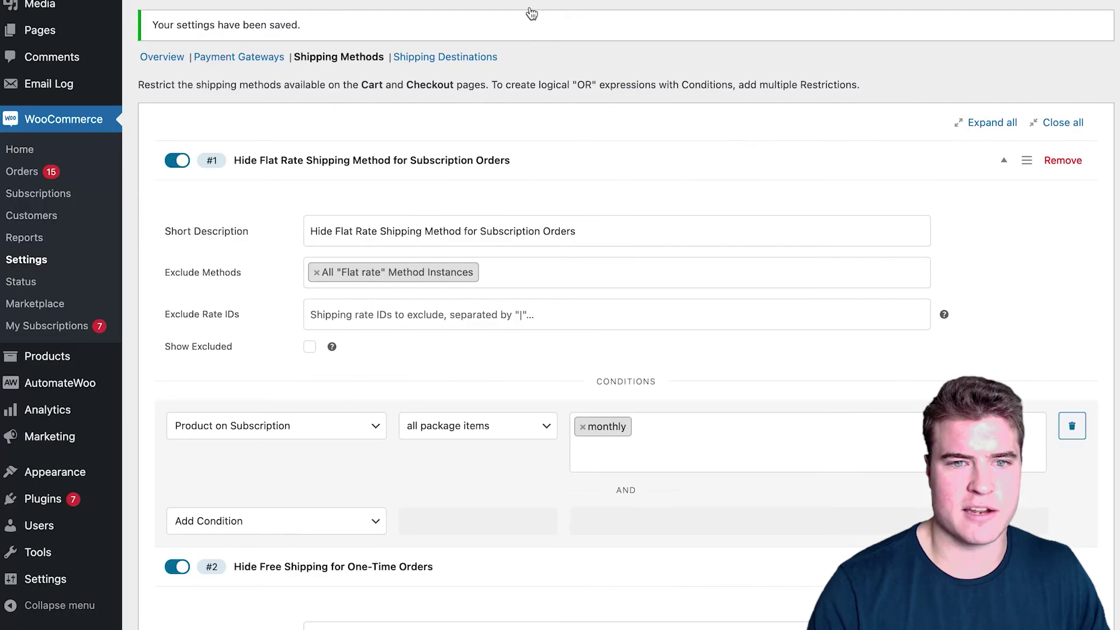
# - Try the grinder on the $1.00 monthly plan, then revert it to one-time $5.00
pyautogui.scroll(-2, 525, 170)
pyautogui.scroll(-3, 516, 179)
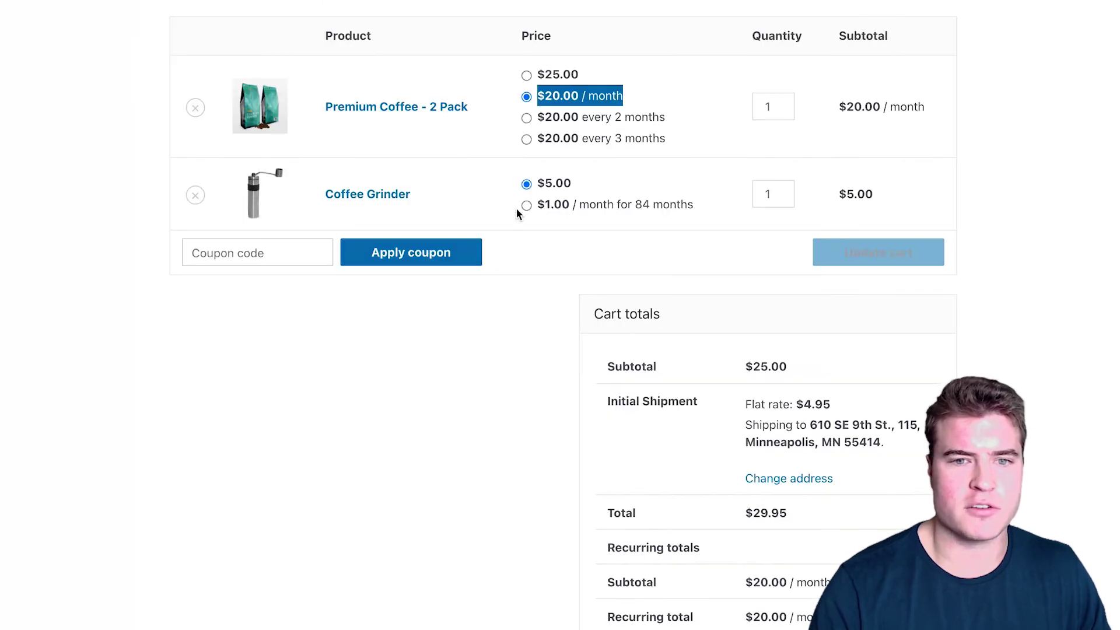
pyautogui.click(526, 205)
pyautogui.click(850, 252)
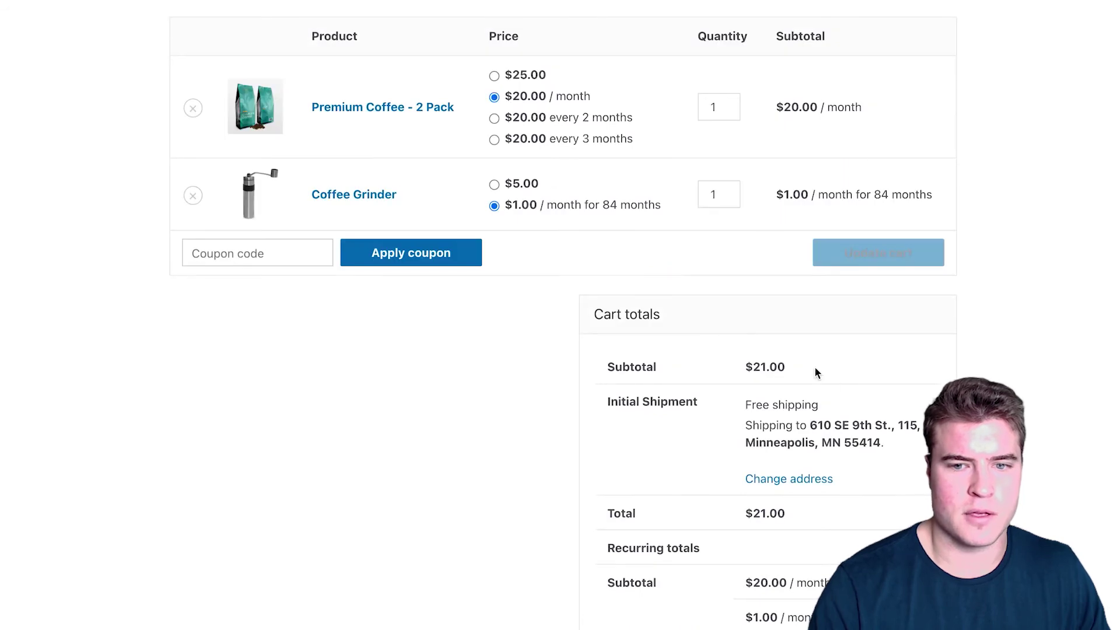
pyautogui.moveTo(764, 412); pyautogui.dragTo(729, 411)
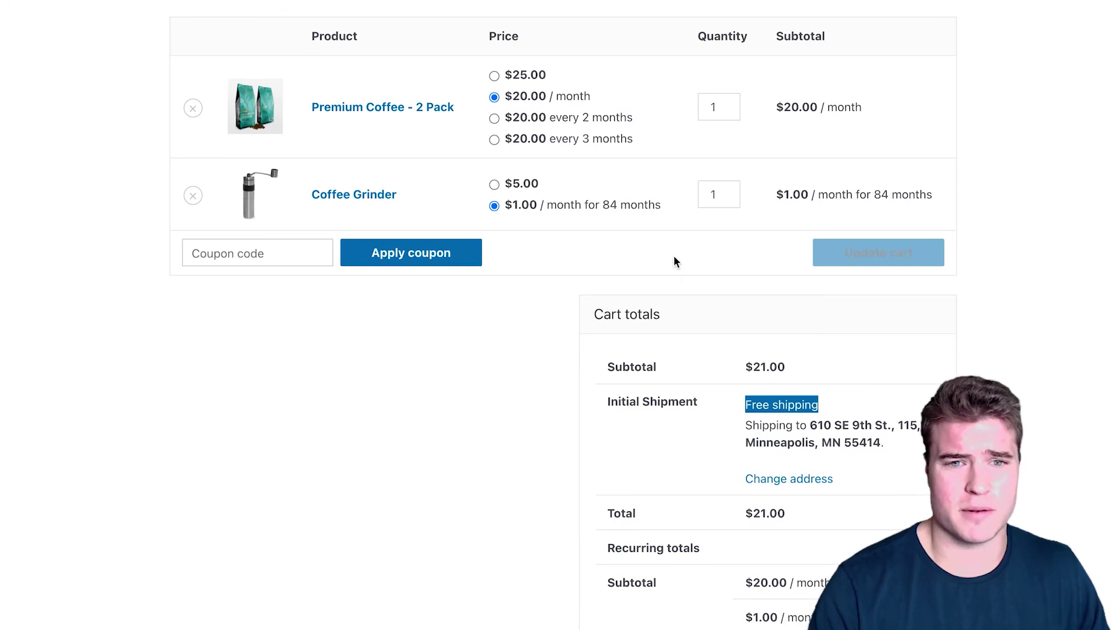
pyautogui.click(524, 187)
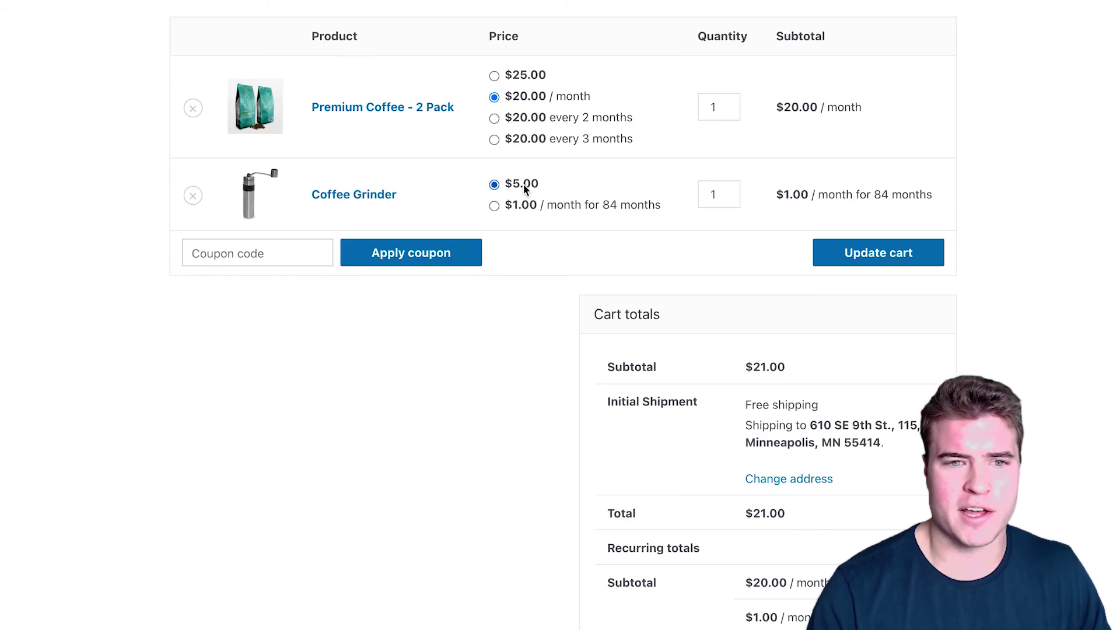
pyautogui.click(870, 252)
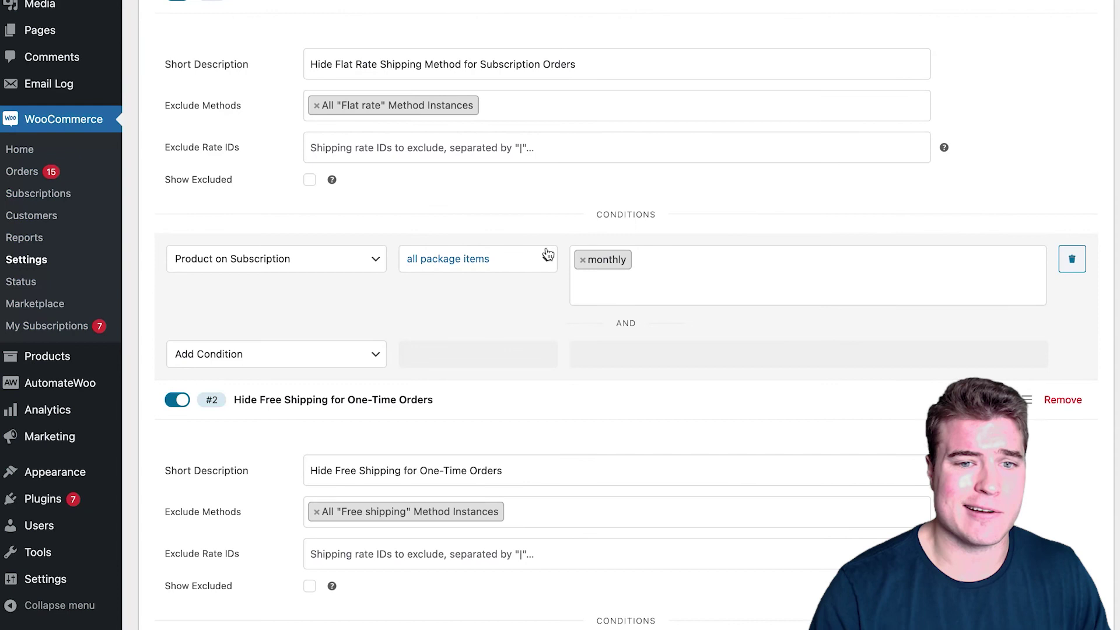
# - Set rule #1's monthly condition to 'in package', rule #2's to 'not in package', and save
pyautogui.click(539, 264)
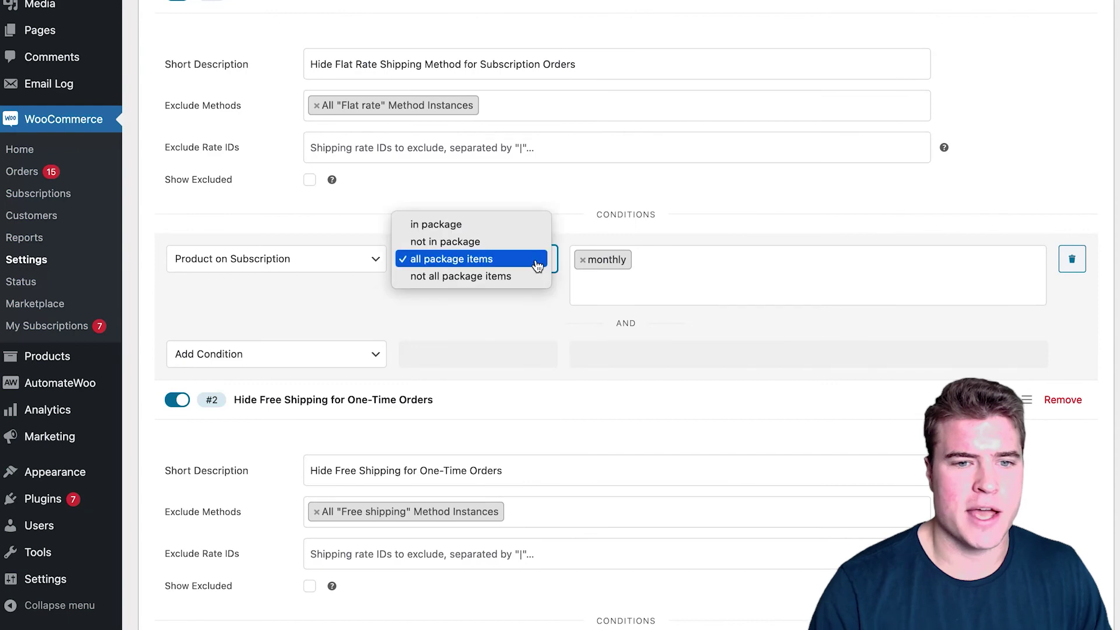
pyautogui.click(535, 228)
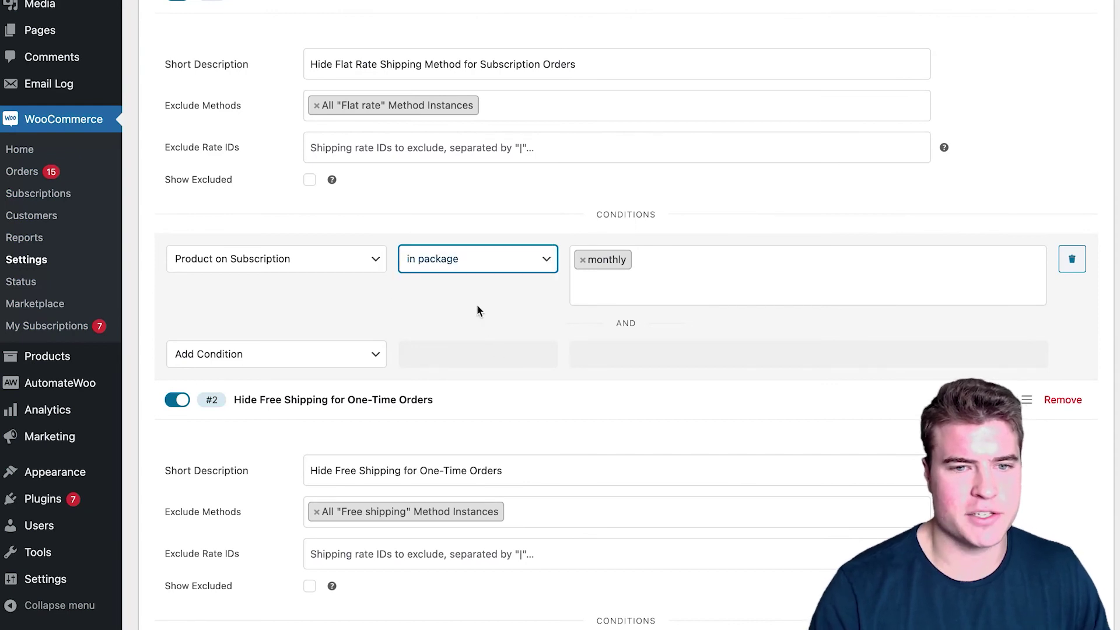
pyautogui.scroll(-2, 443, 288)
pyautogui.scroll(-3, 450, 292)
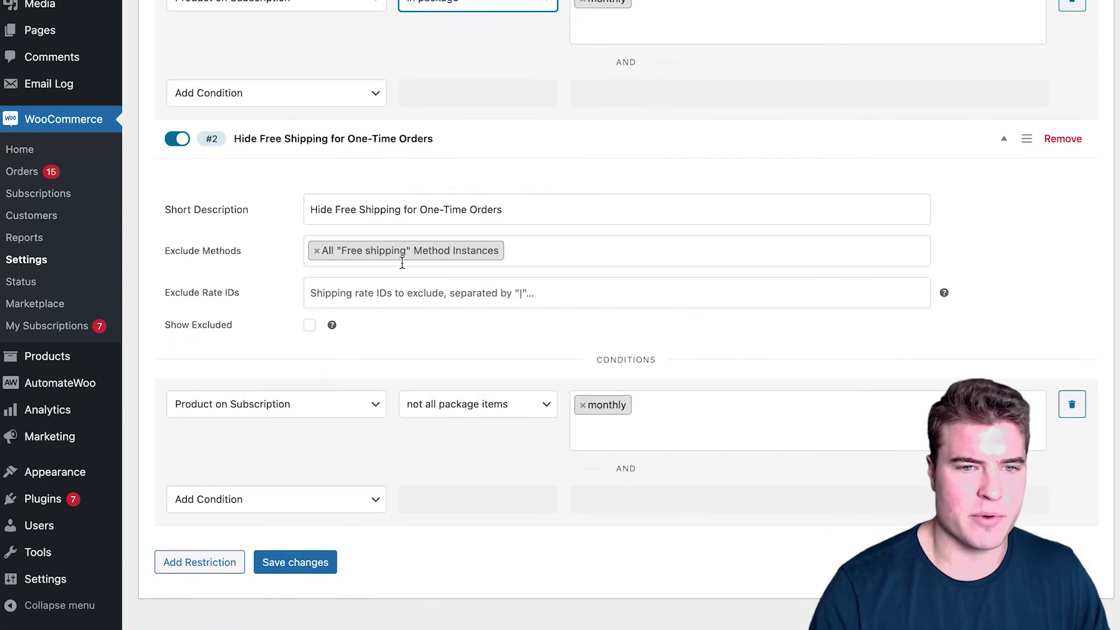
pyautogui.click(492, 411)
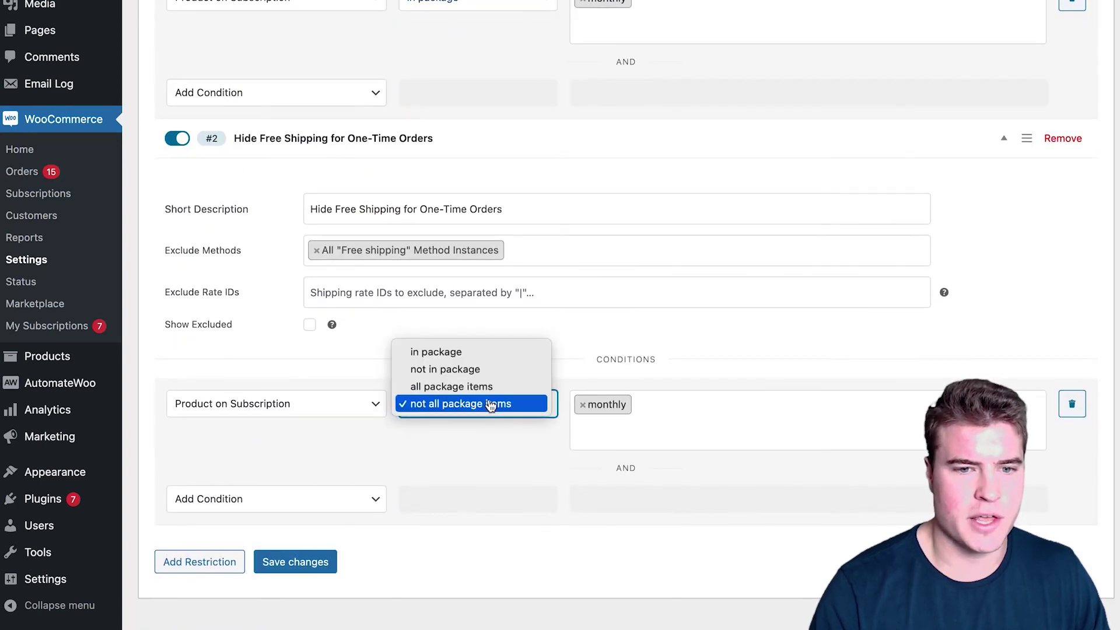
pyautogui.press('Return')
pyautogui.scroll(-1, 410, 518)
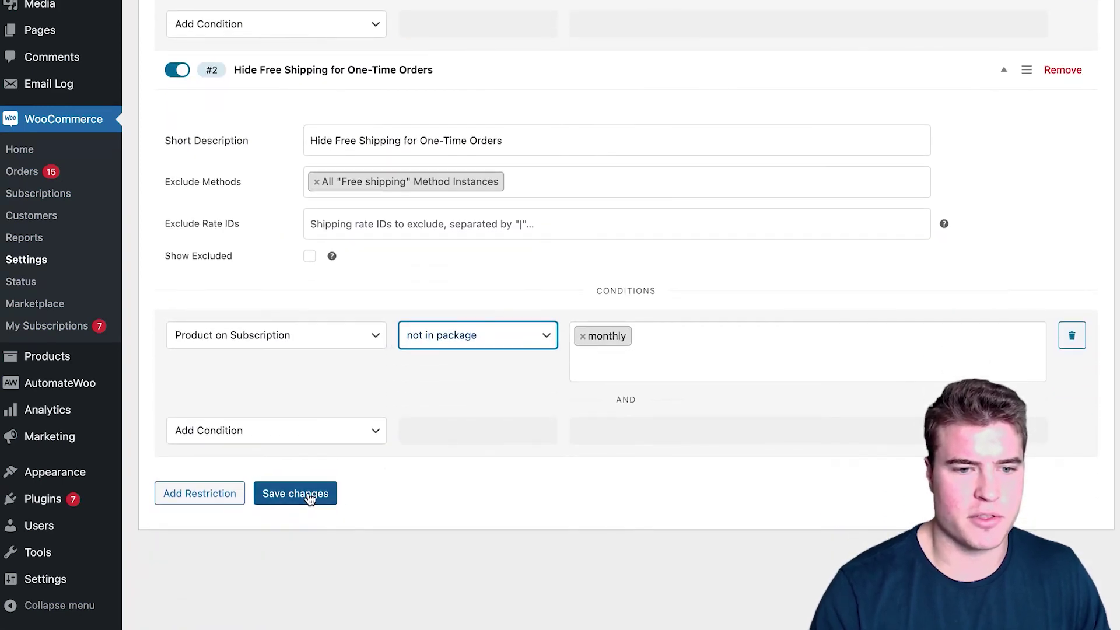
pyautogui.click(309, 492)
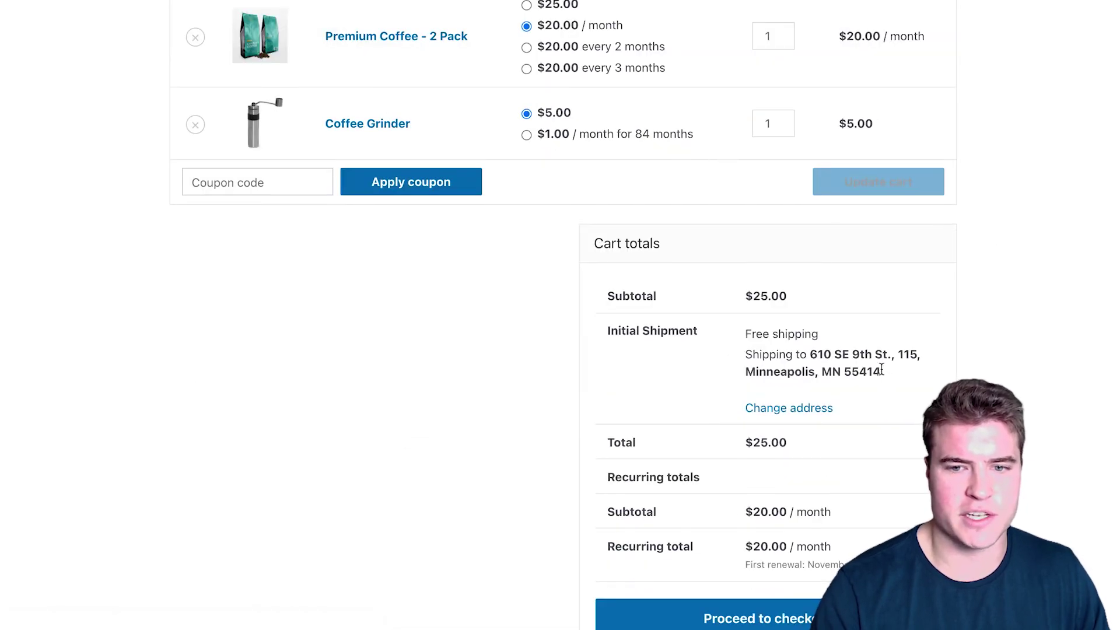
# - Reload the cart and confirm free initial shipment with a $20.00/month recurring total
pyautogui.scroll(1, 730, 333)
pyautogui.moveTo(882, 394); pyautogui.dragTo(637, 352)
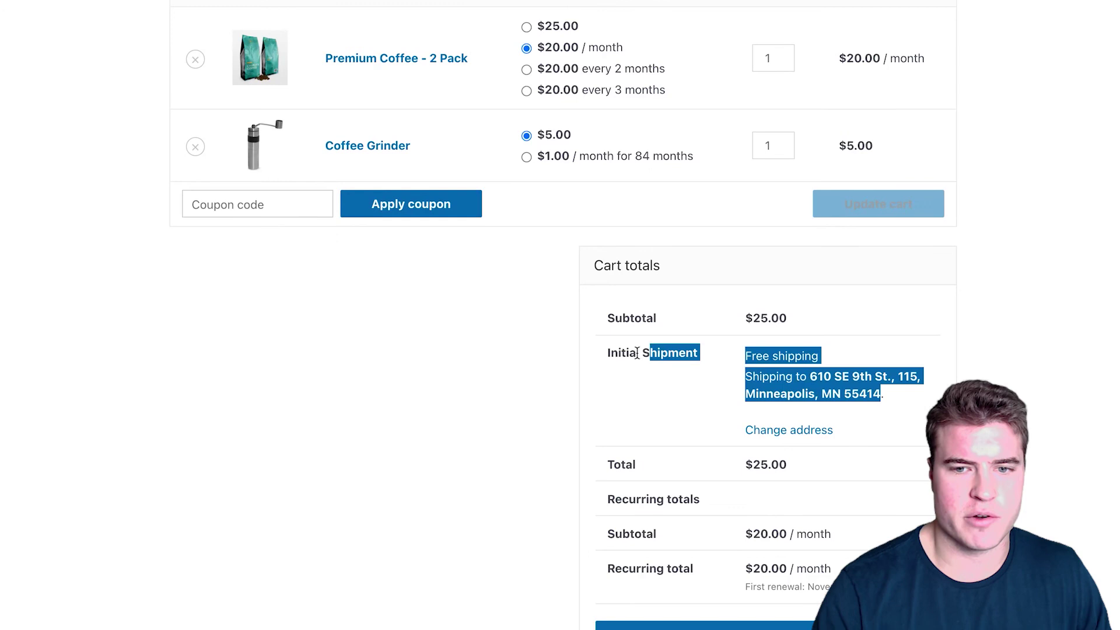